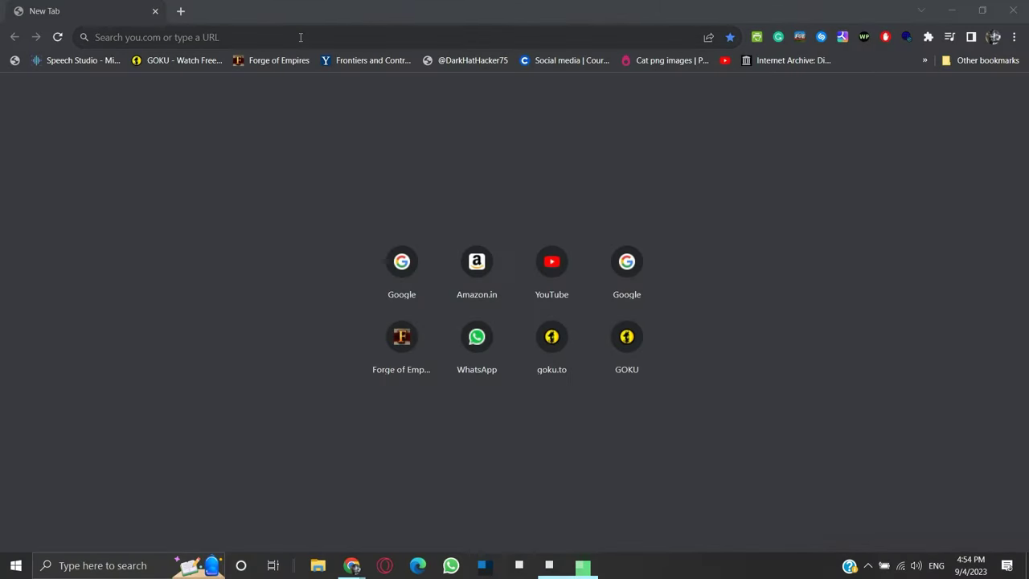
# Step: Go to support.hp.com and choose Laptop under Software and Drivers
pyautogui.click(301, 37)
pyautogui.write('suppor')
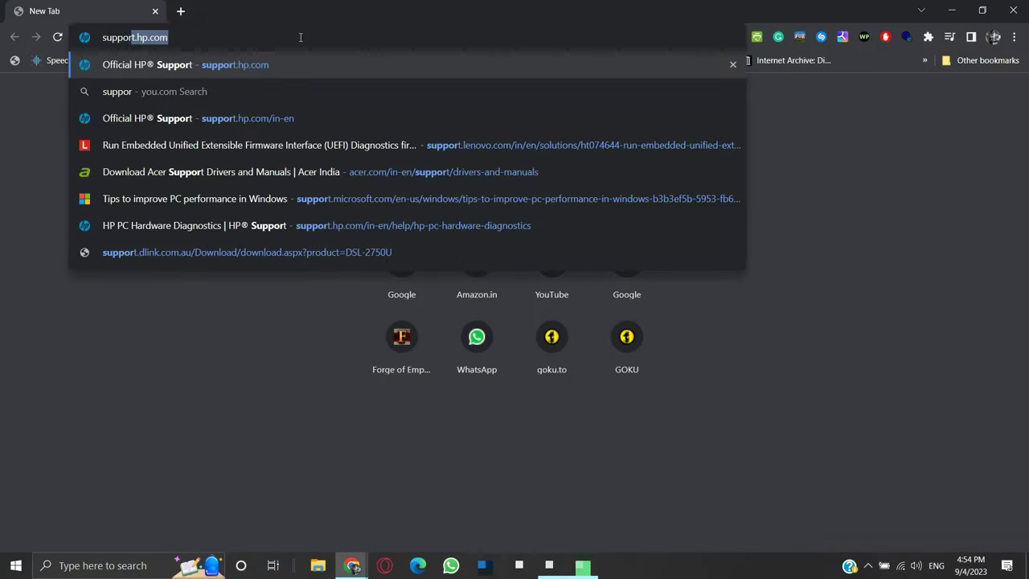
pyautogui.write('t.hp.com')
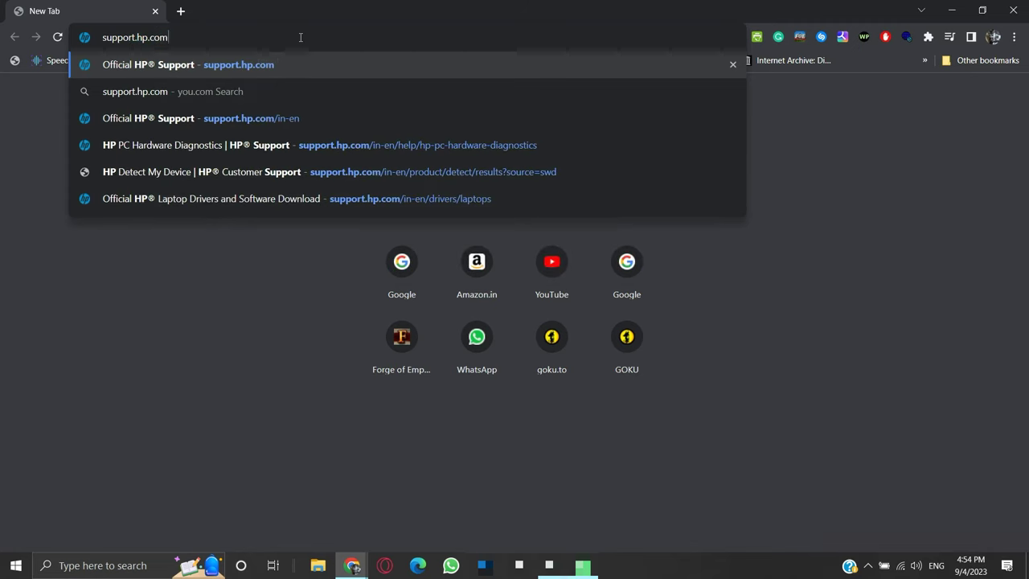
pyautogui.press('Return')
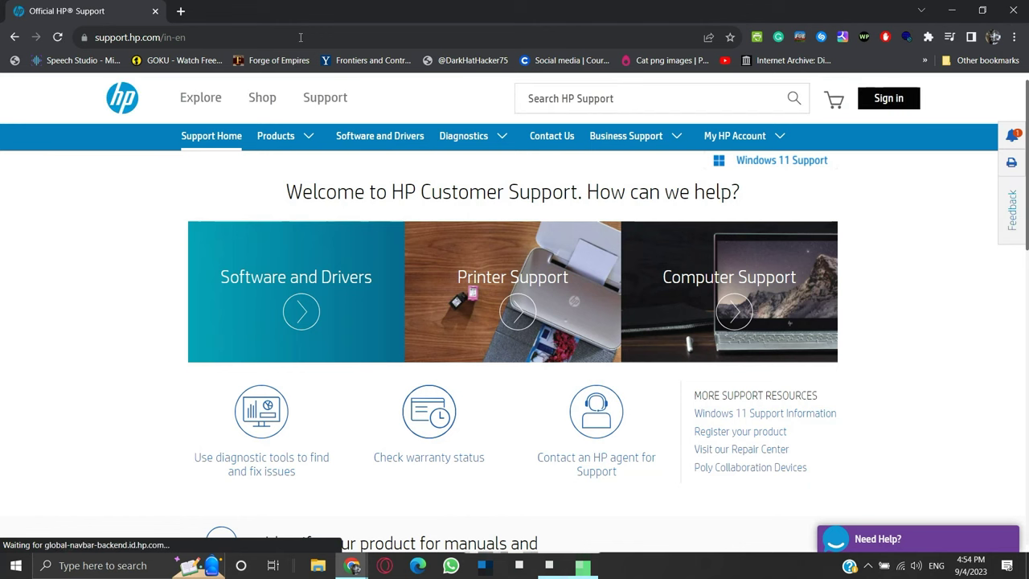
pyautogui.click(306, 313)
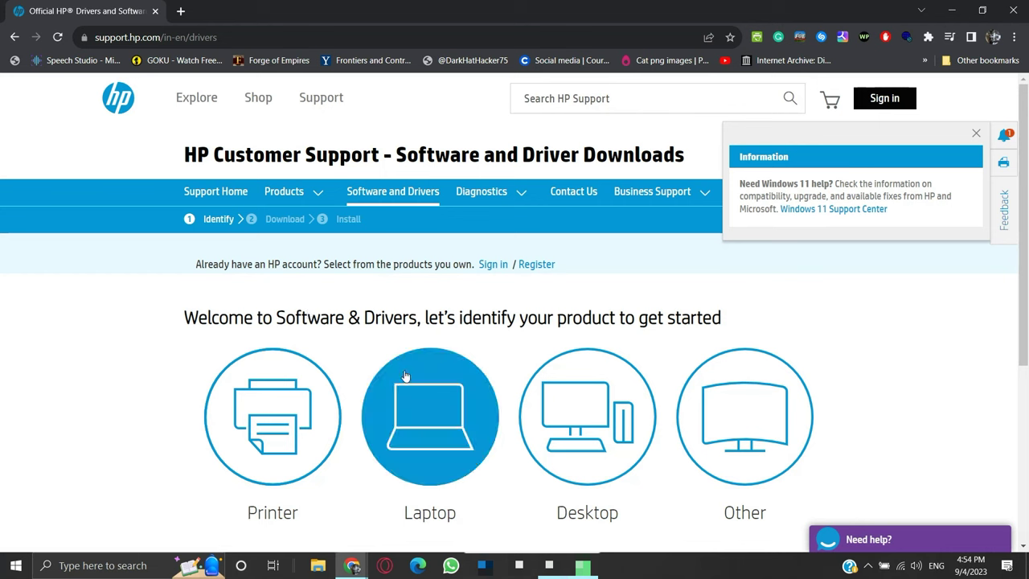
pyautogui.click(440, 419)
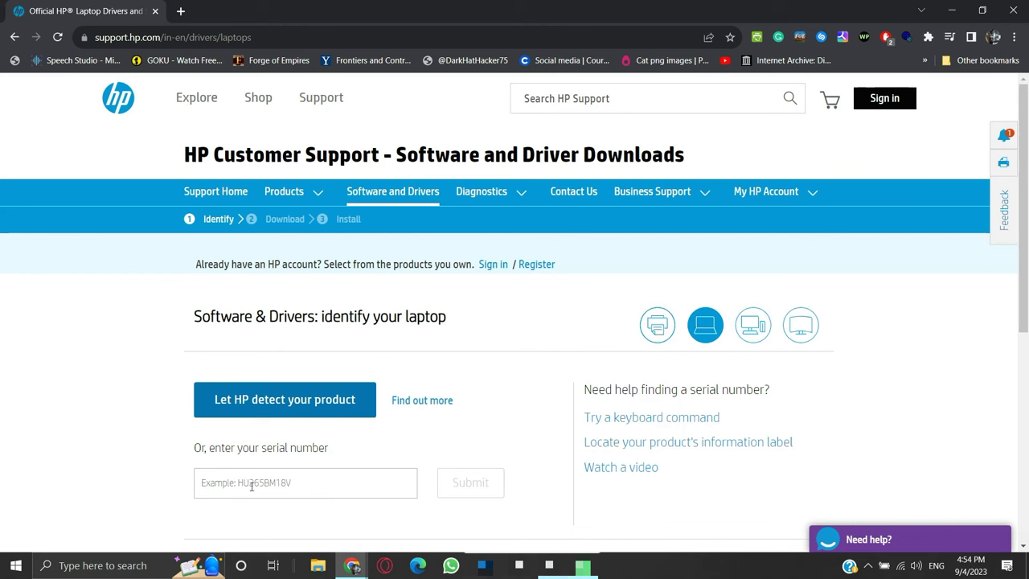
# Step: Paste the model, pick HP Pavilion Gaming Notebook - 15-ak007tx, then return and start automatic detection
pyautogui.click(252, 485)
pyautogui.hotkey('ctrl', 'v')
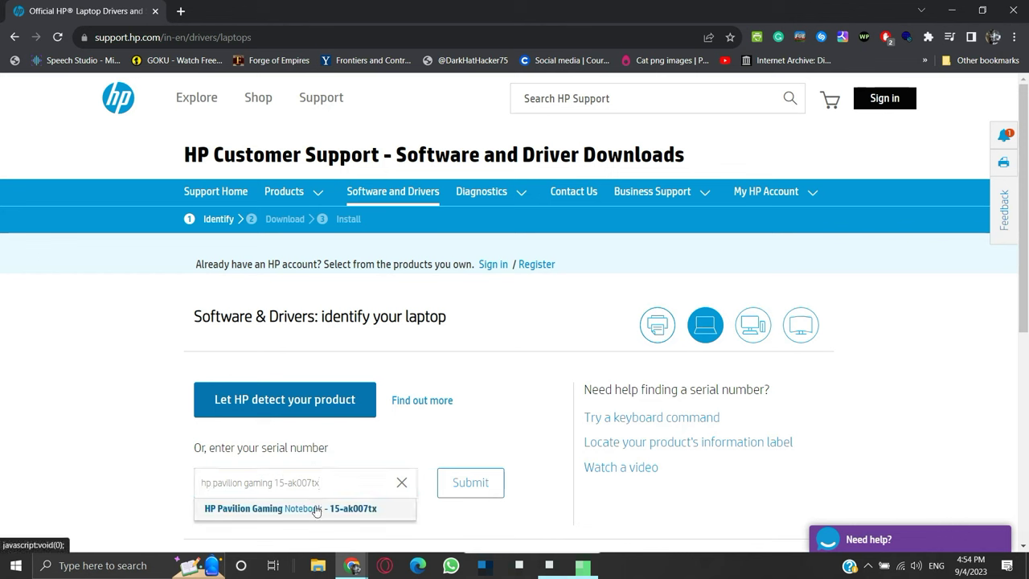
pyautogui.click(345, 508)
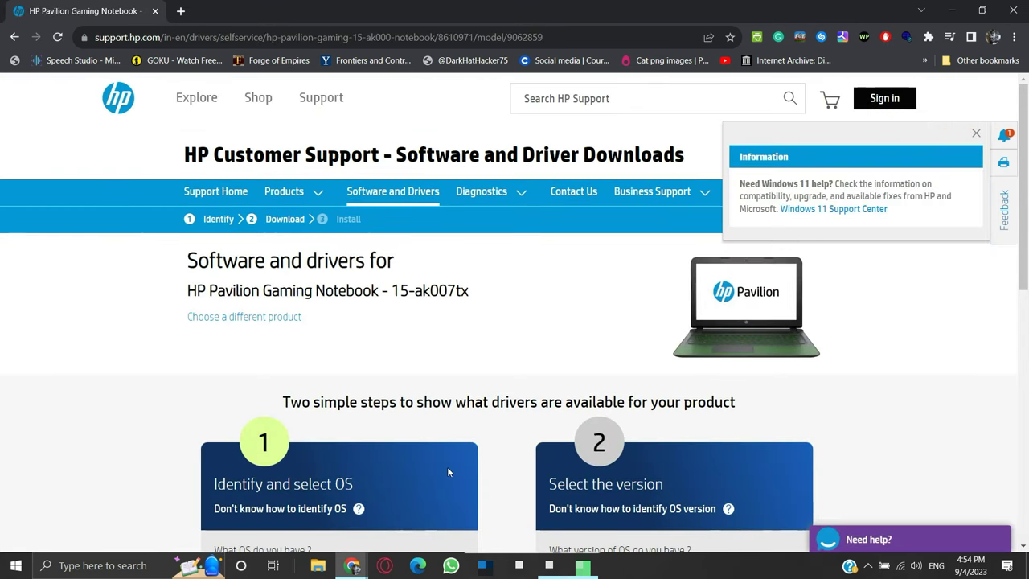
pyautogui.click(14, 37)
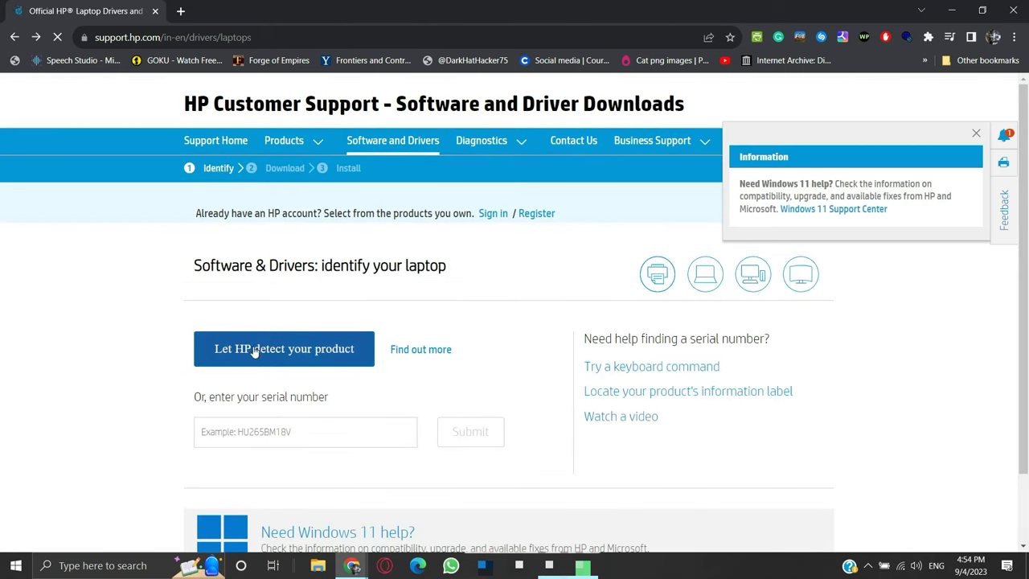
pyautogui.click(301, 356)
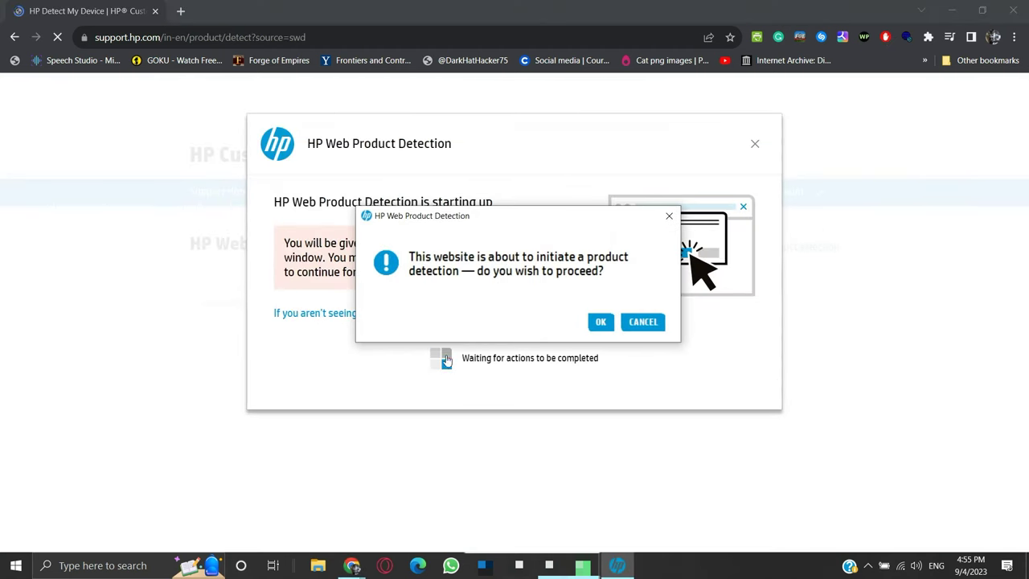
# Step: Confirm detection, open the detected Pavilion 15-ak007tx drivers page, and select Windows 10 (64-bit)
pyautogui.click(600, 322)
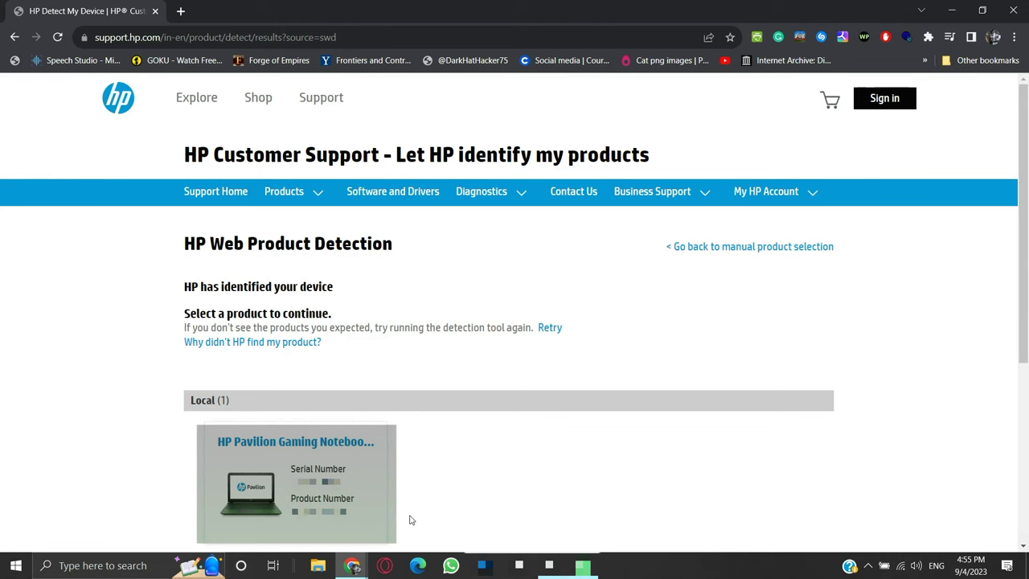
pyautogui.click(378, 535)
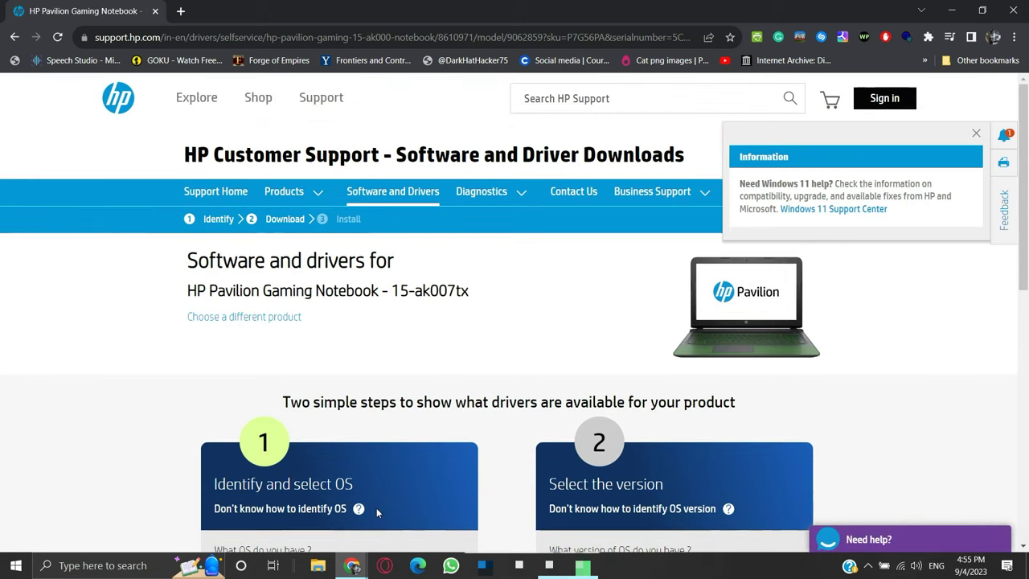
pyautogui.scroll(-2, 429, 430)
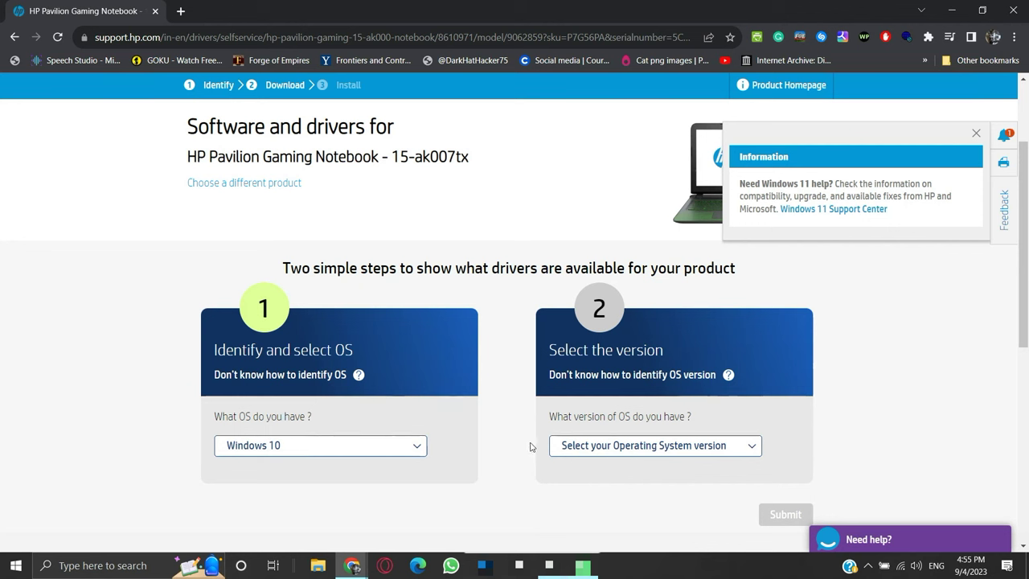
pyautogui.click(660, 449)
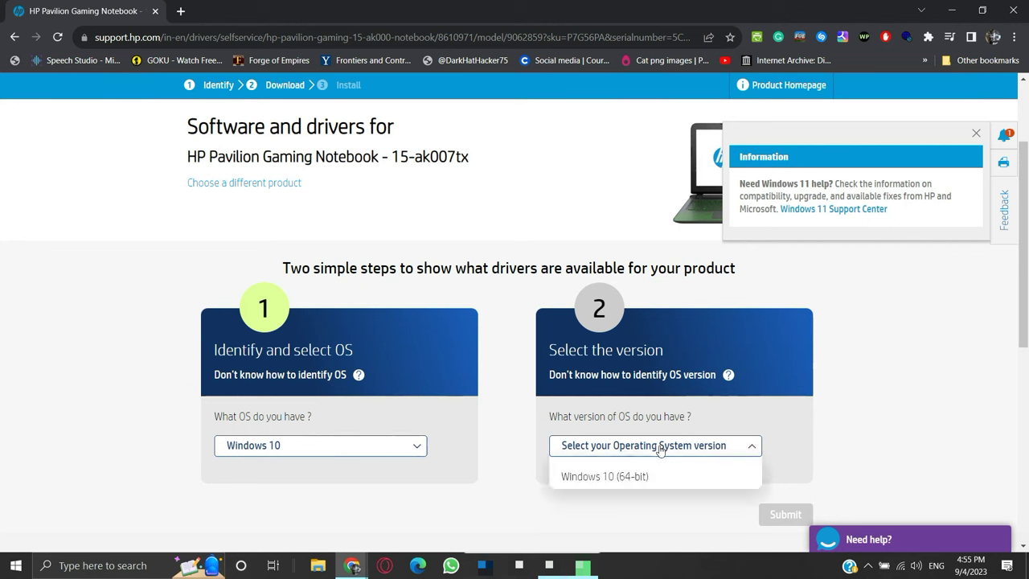
pyautogui.click(651, 475)
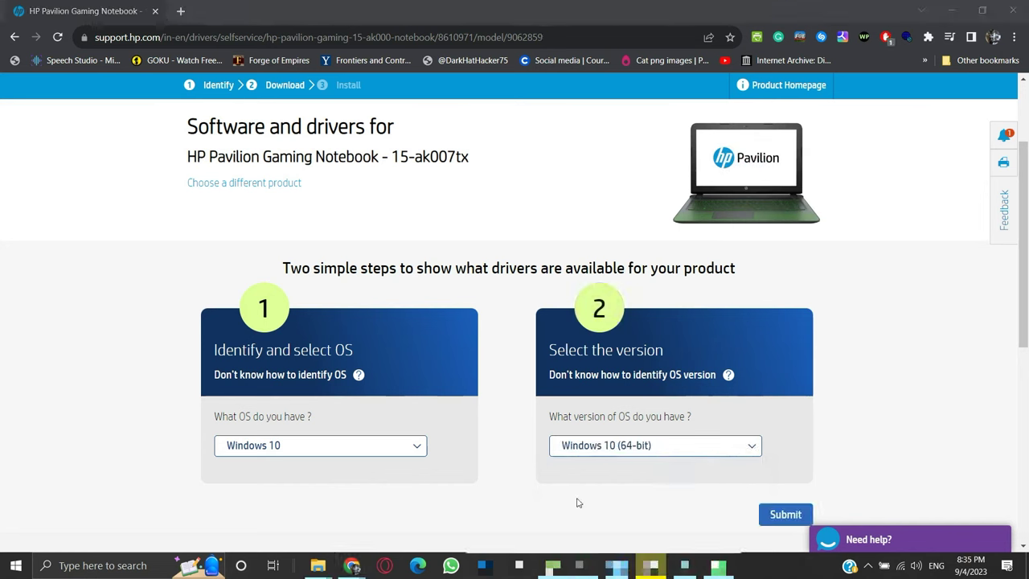
pyautogui.click(144, 565)
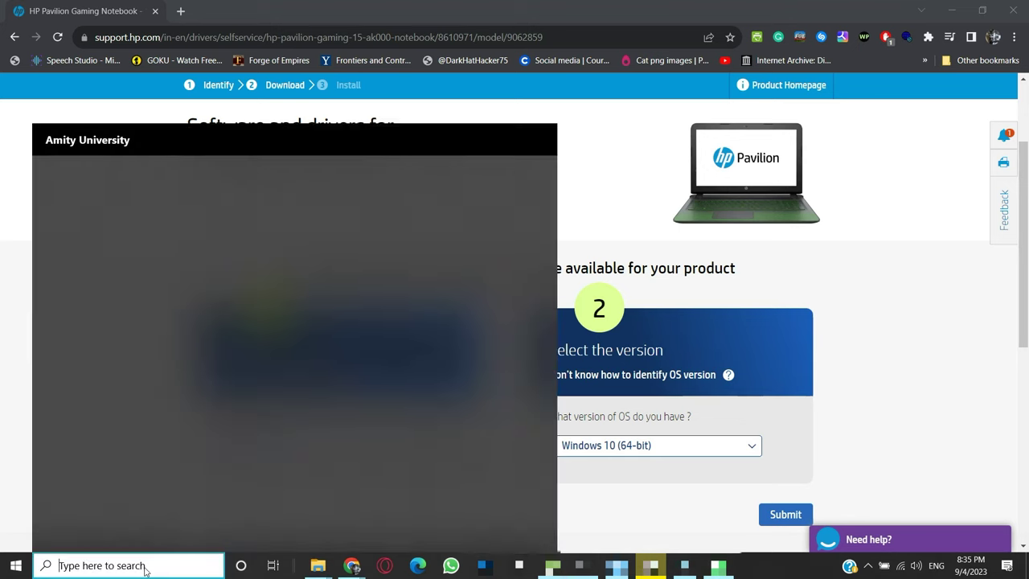
pyautogui.write('system')
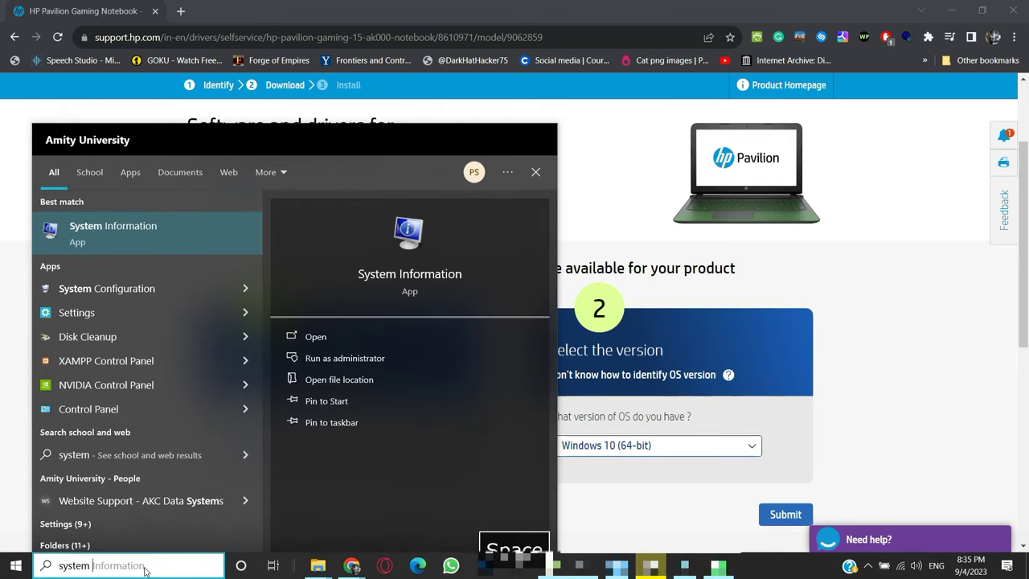
pyautogui.click(127, 230)
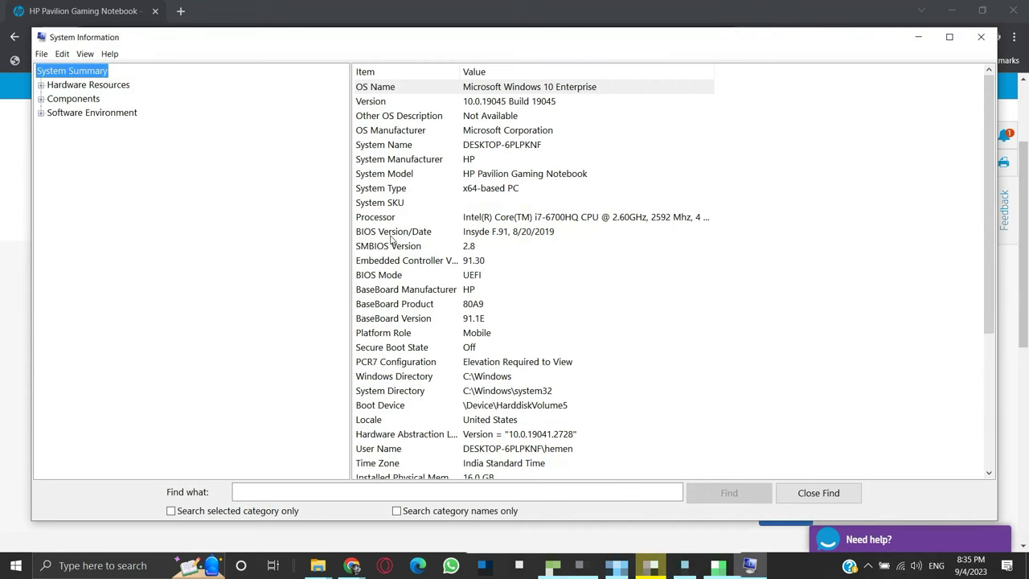
pyautogui.click(466, 191)
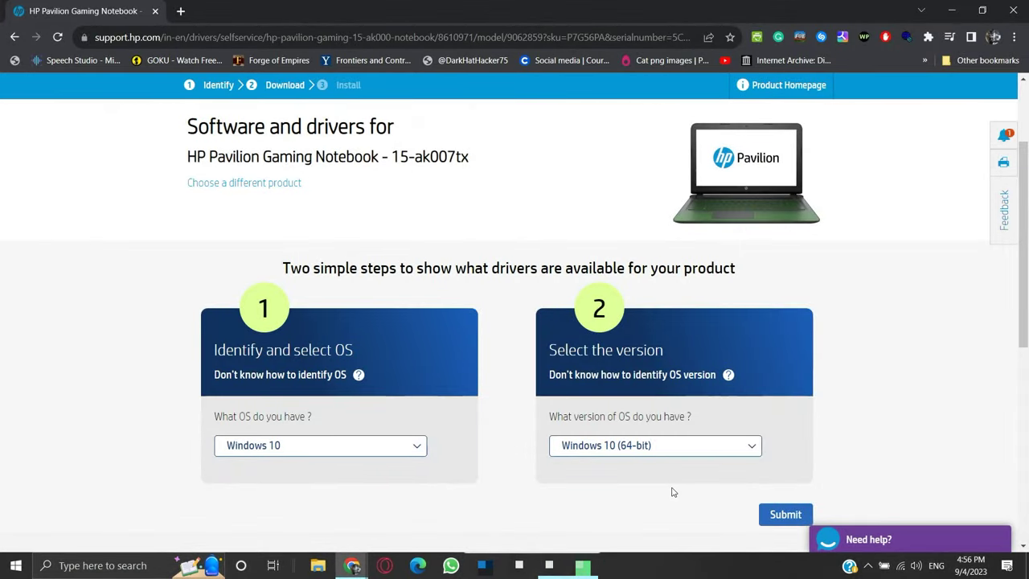
# Step: Submit the OS choice and expand All drivers > BIOS to show HP Notebook System BIOS Update F.91
pyautogui.click(773, 522)
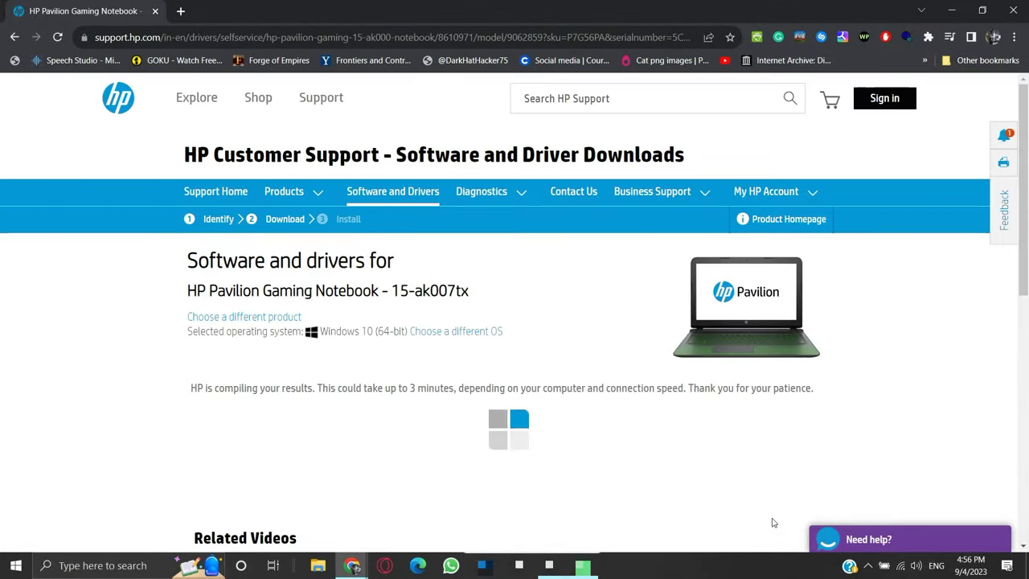
pyautogui.scroll(-2, 705, 481)
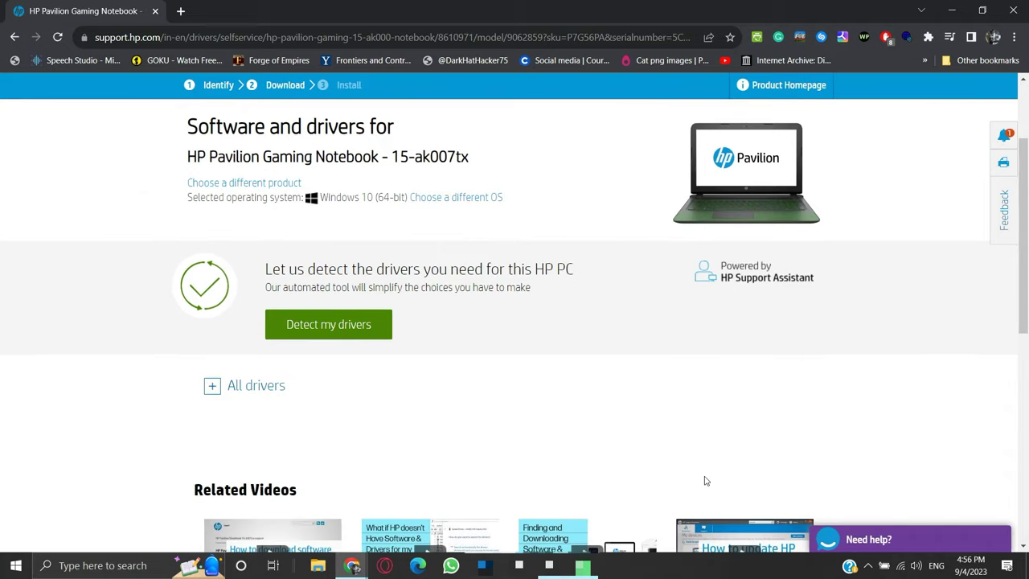
pyautogui.click(209, 389)
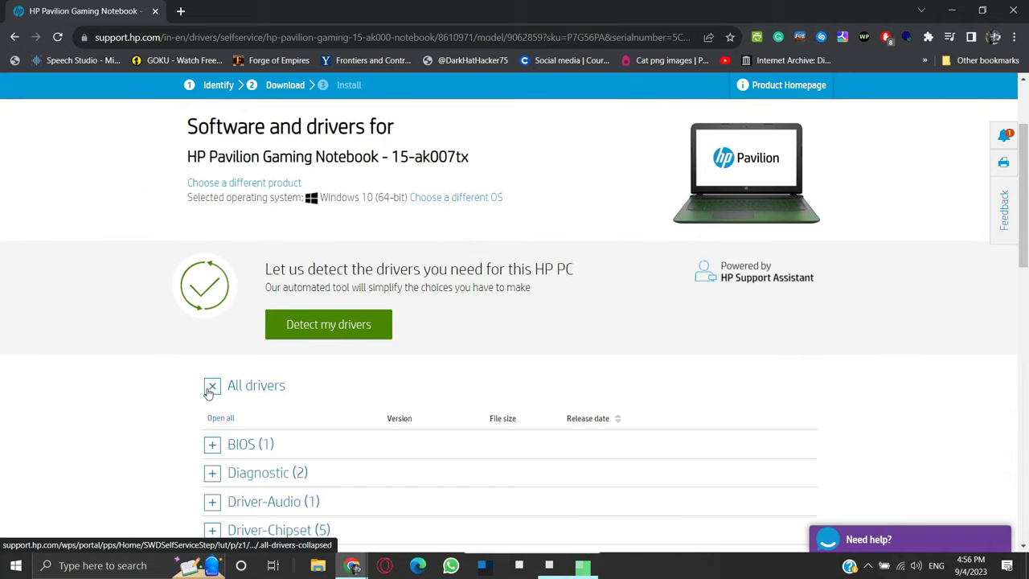
pyautogui.click(212, 447)
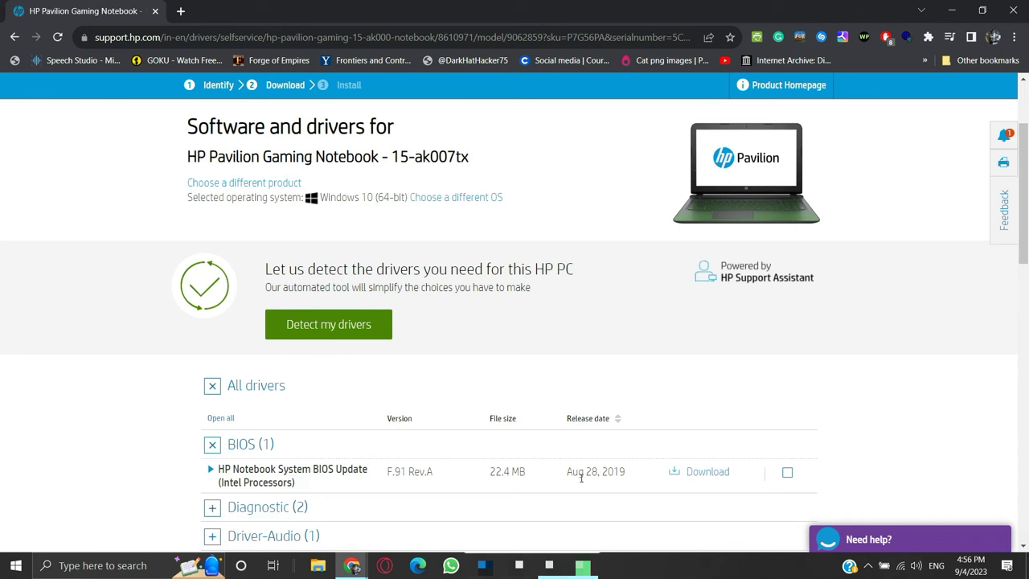
# Step: Download sp99036.exe manually without the assistant, run it, and close the download manager
pyautogui.click(707, 474)
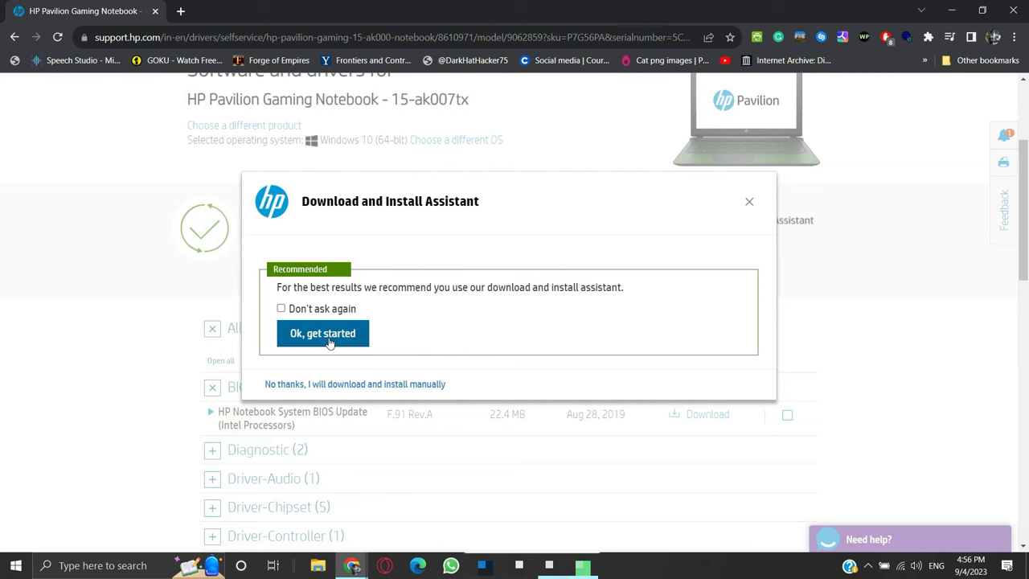
pyautogui.scroll(-1, 329, 343)
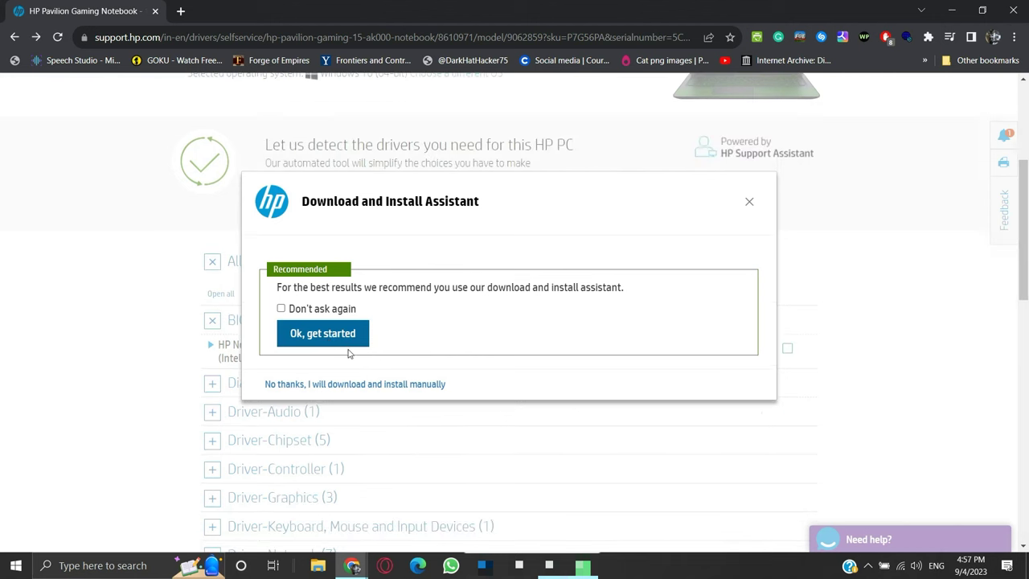
pyautogui.click(371, 385)
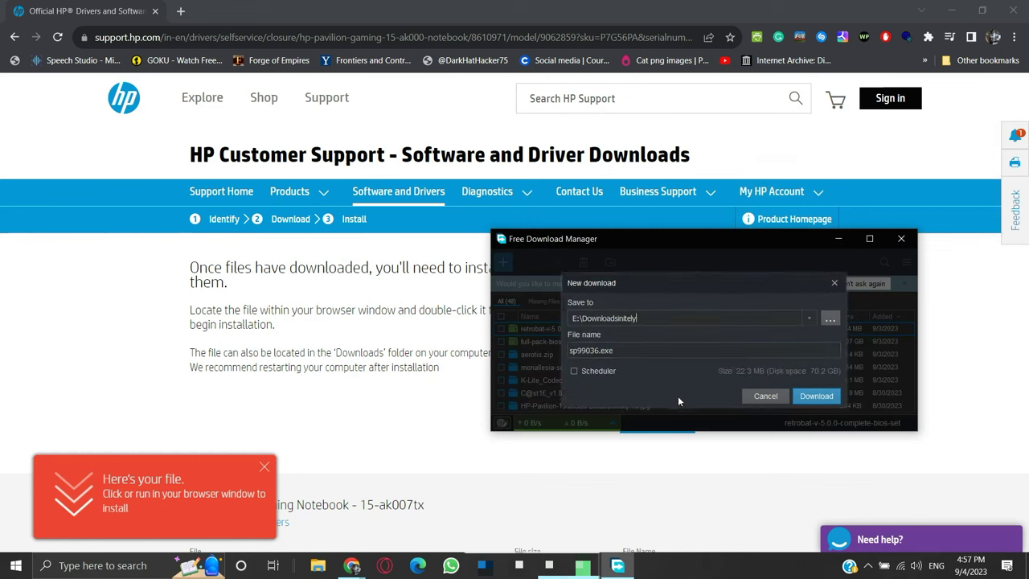
pyautogui.click(803, 394)
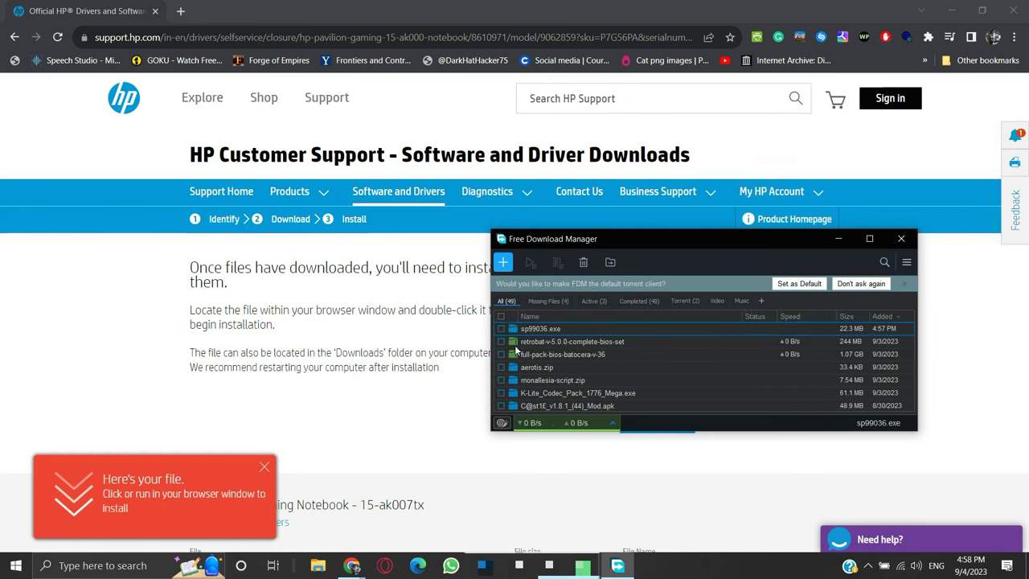
pyautogui.doubleClick(529, 327)
pyautogui.click(901, 238)
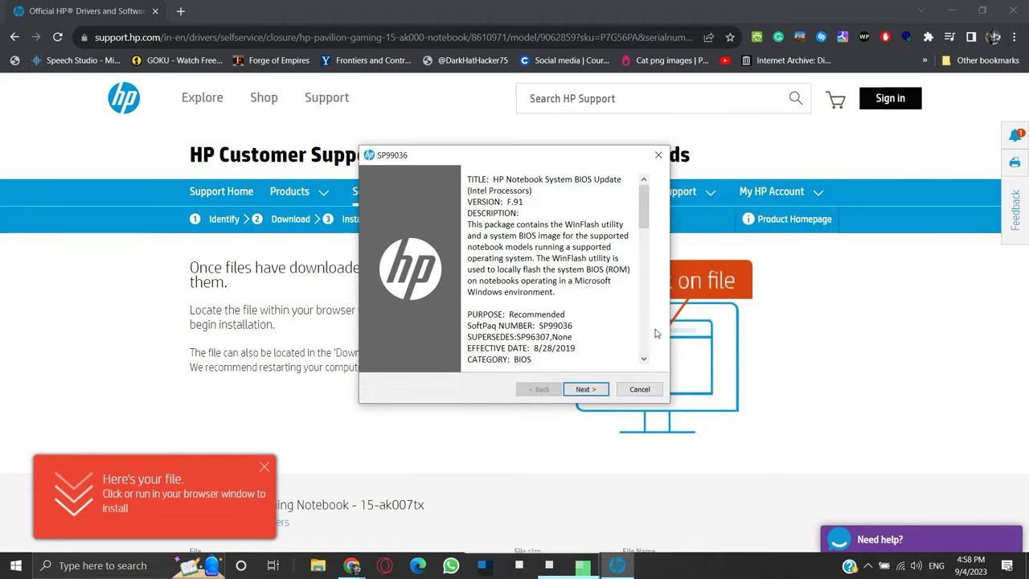
# Step: Accept the license and extract the BIOS update files to c:\SWSetup\SP99036
pyautogui.click(587, 390)
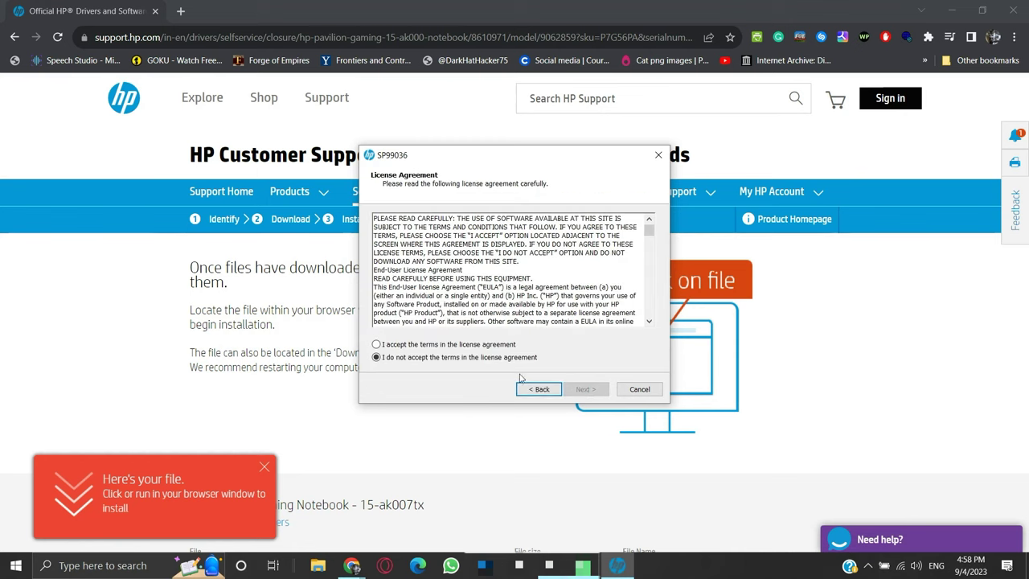
pyautogui.click(376, 344)
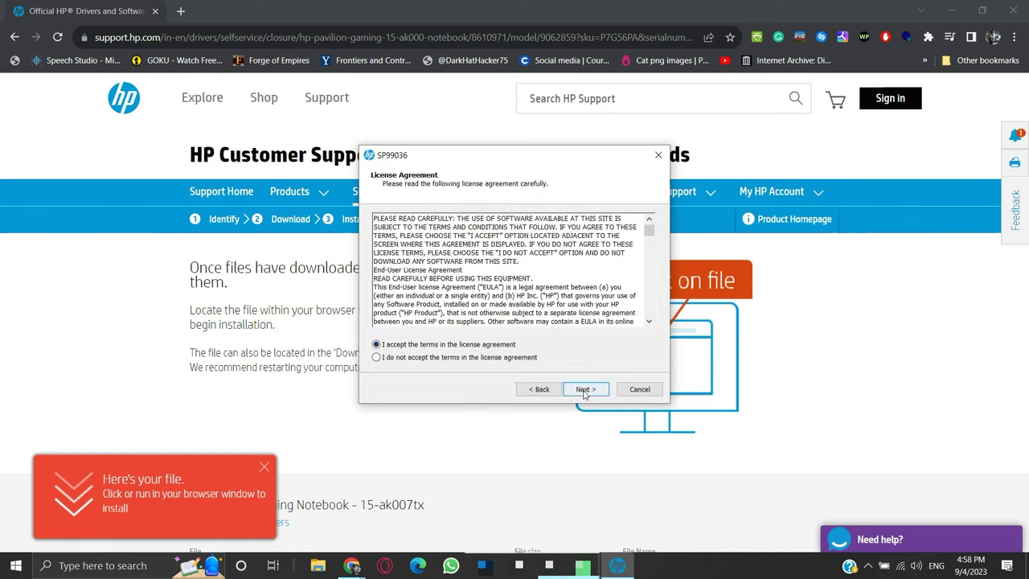
pyautogui.click(585, 390)
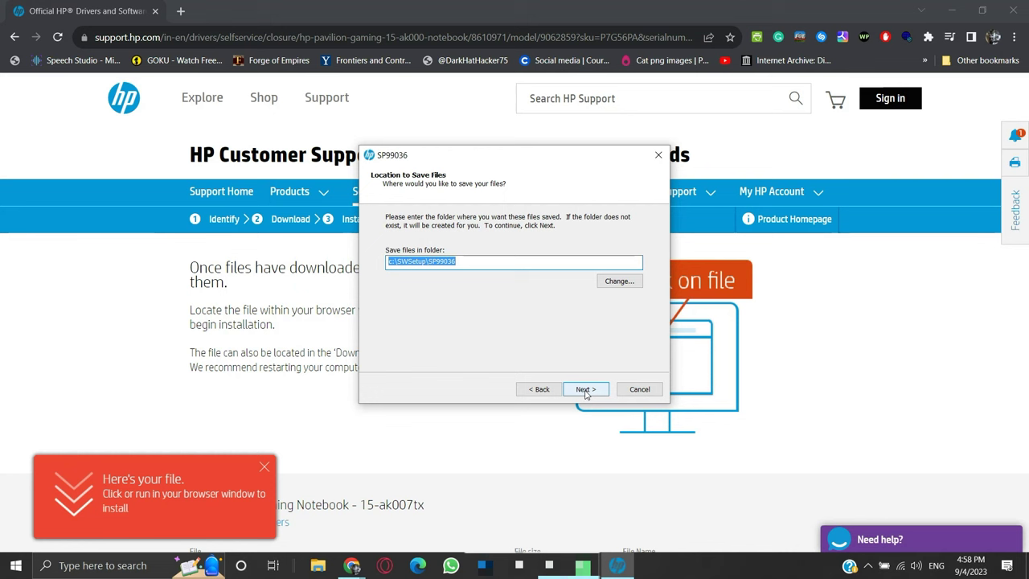
pyautogui.click(585, 390)
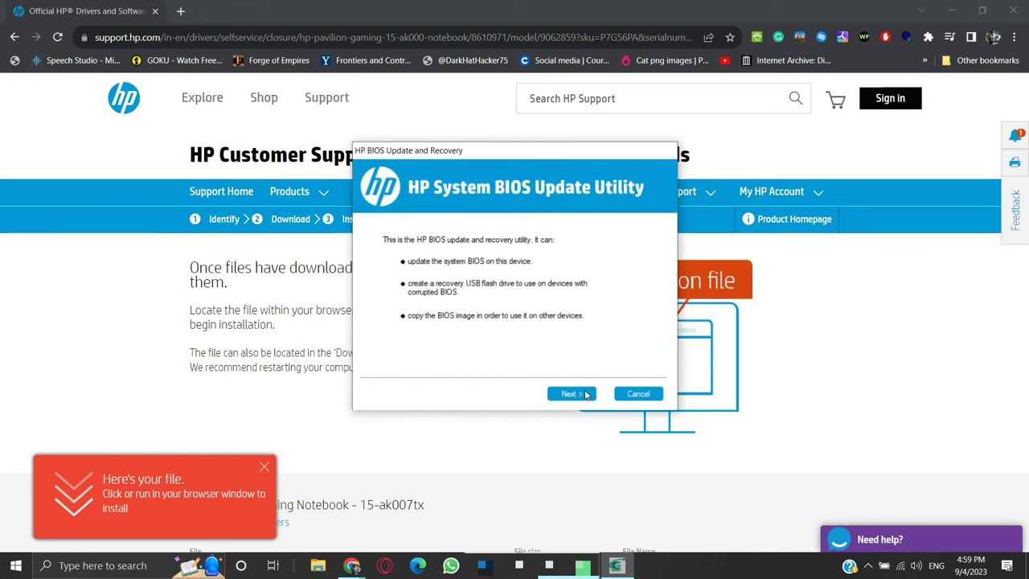
# Step: In the BIOS utility, select Create Recovery USB flash drive and continue
pyautogui.click(585, 393)
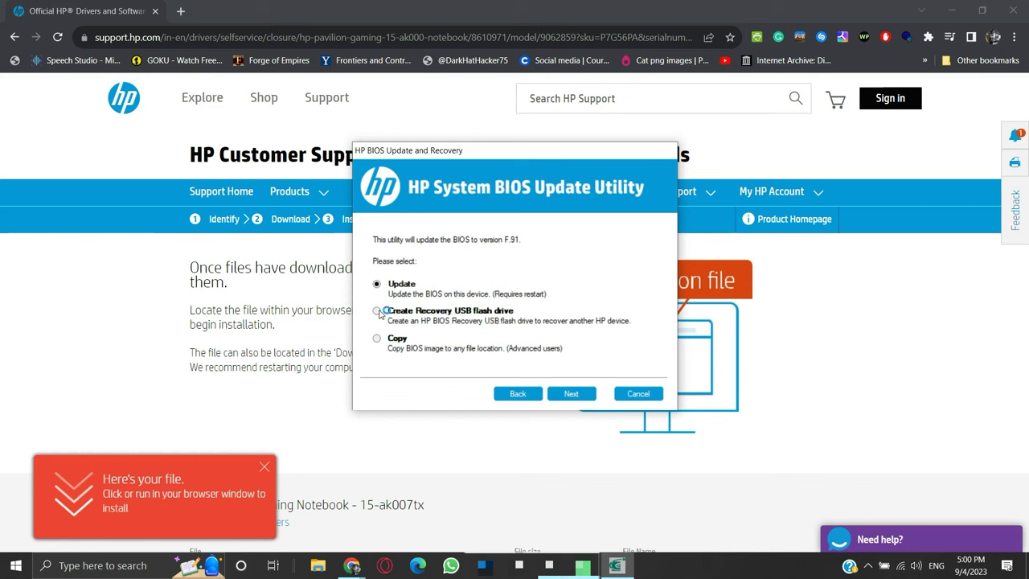
pyautogui.click(379, 312)
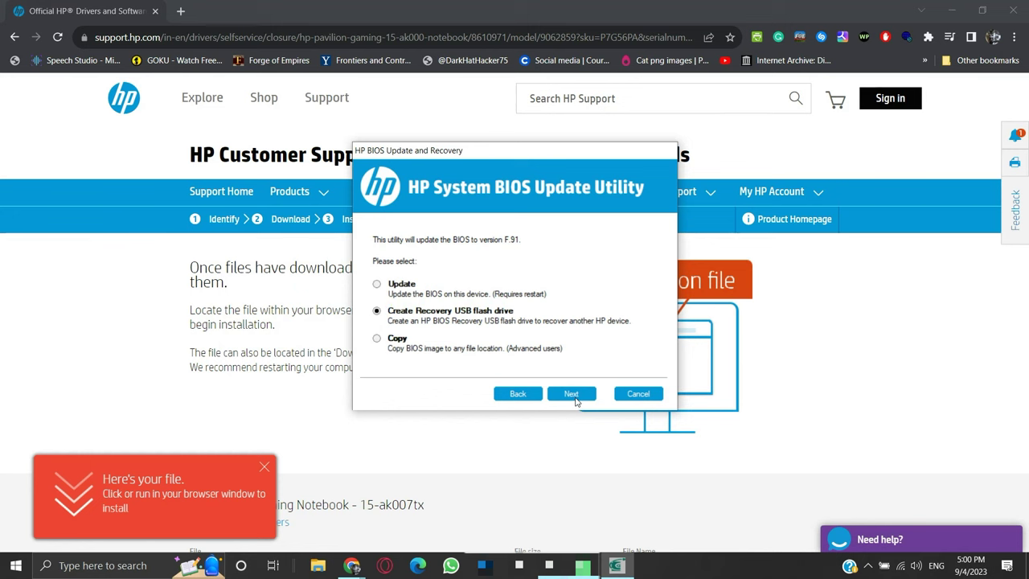
pyautogui.click(575, 398)
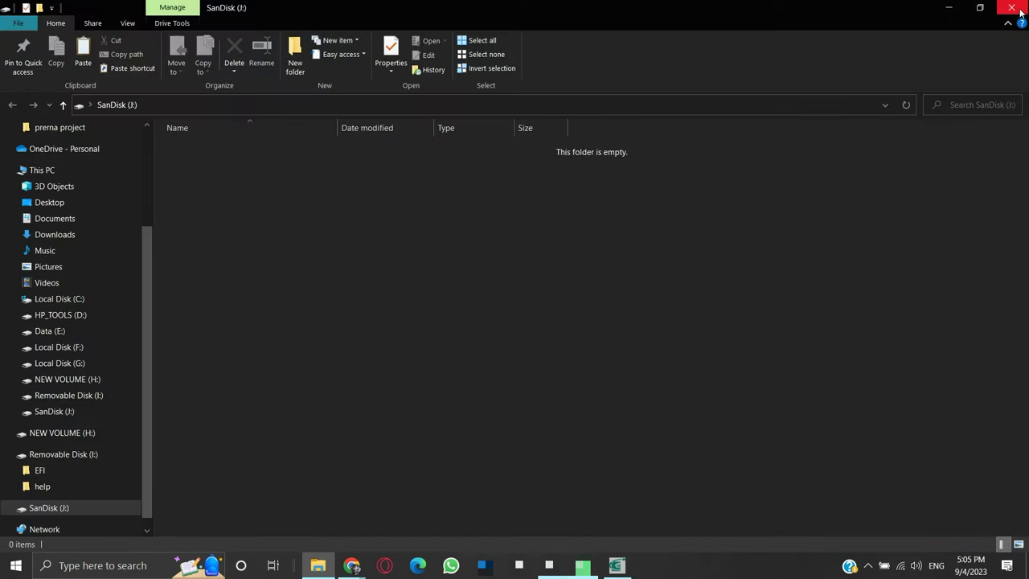
# Step: Refresh the drive list, select the SanDisk J: drive to see the FAT warning, then open This PC
pyautogui.click(1014, 9)
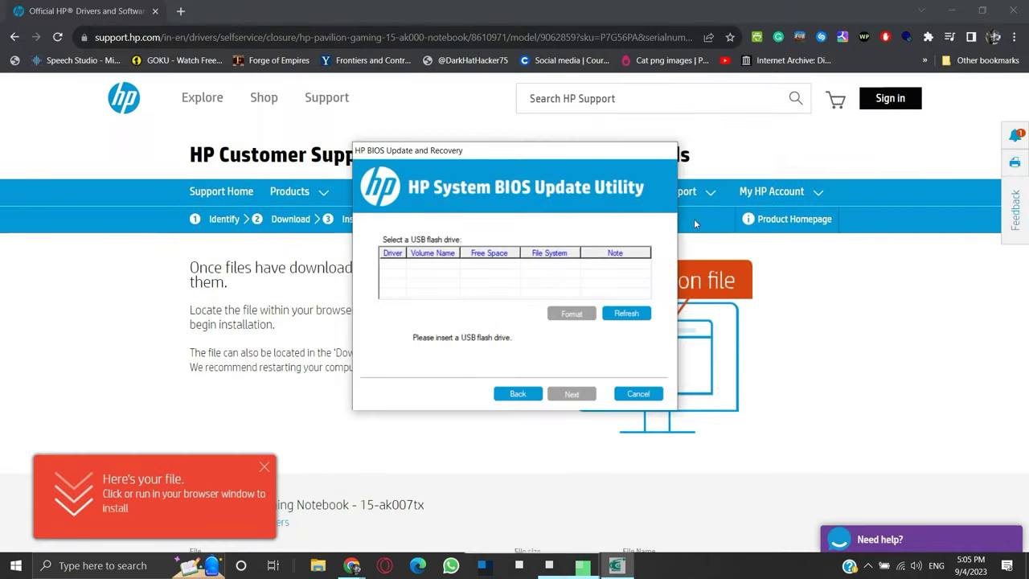
pyautogui.click(630, 314)
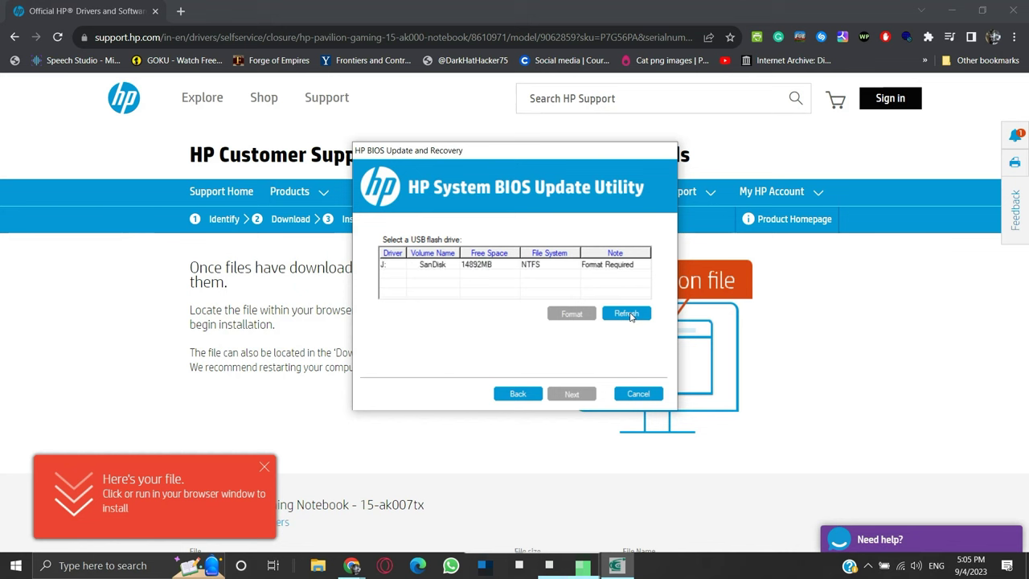
pyautogui.click(441, 265)
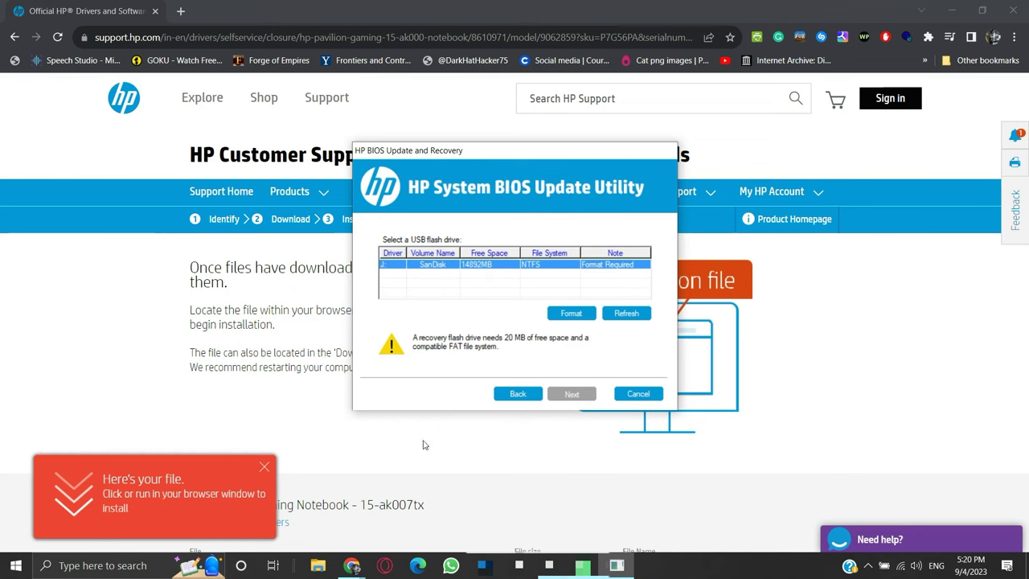
pyautogui.click(317, 565)
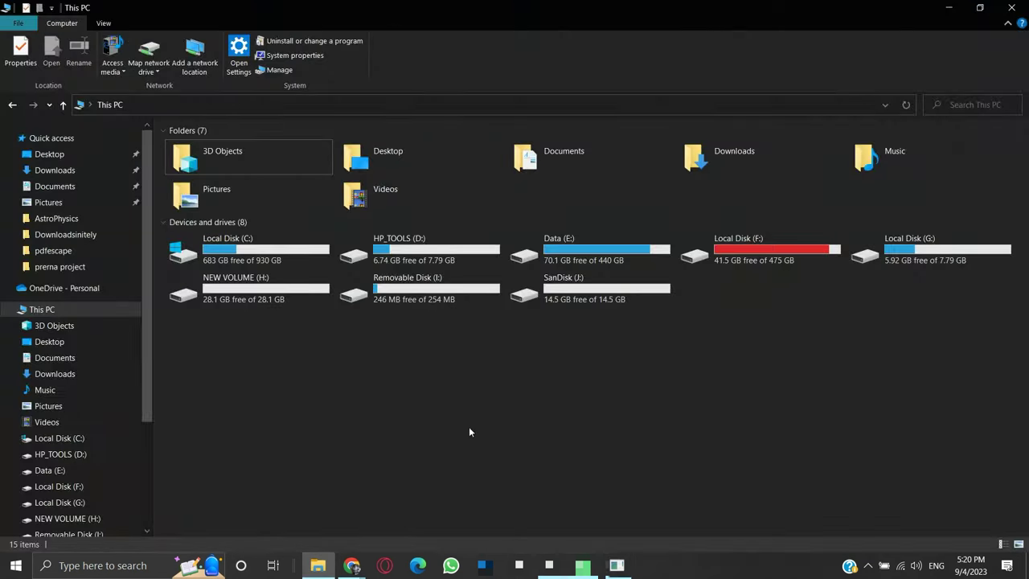
# Step: Format SanDisk (J:) as FAT32, confirming all prompts, then view its Properties to verify FAT32
pyautogui.rightClick(586, 294)
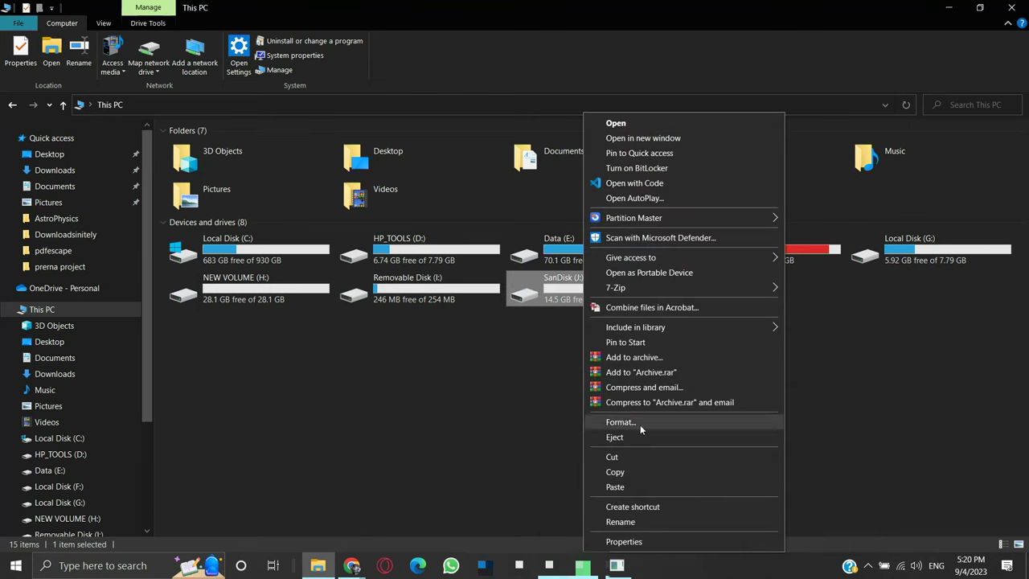
pyautogui.click(642, 425)
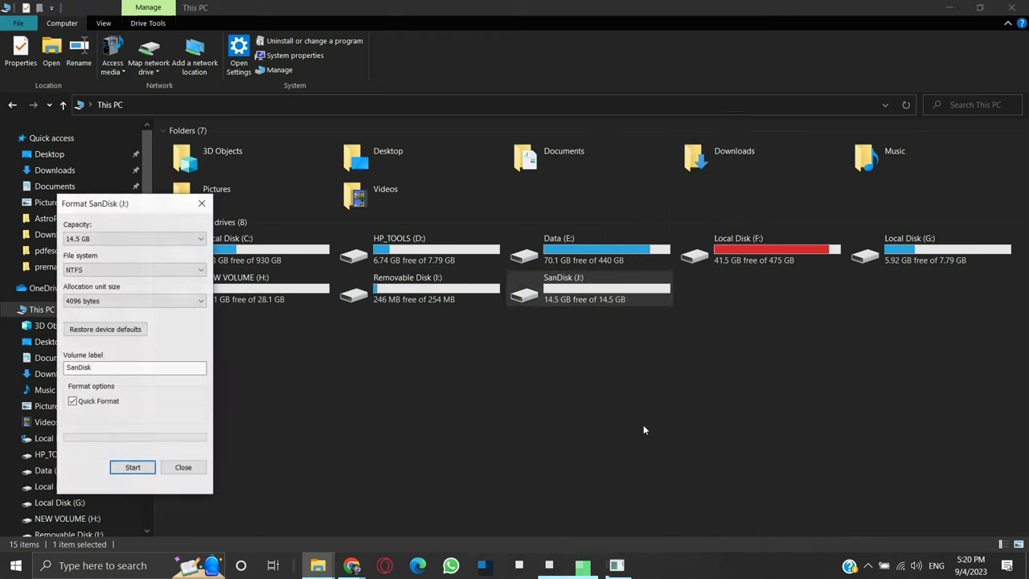
pyautogui.click(194, 274)
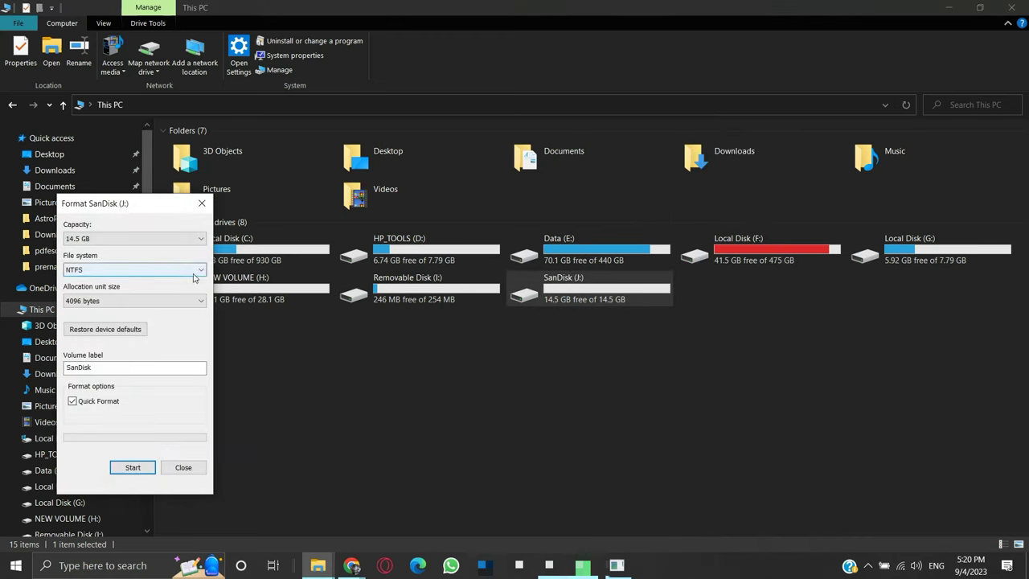
pyautogui.click(191, 291)
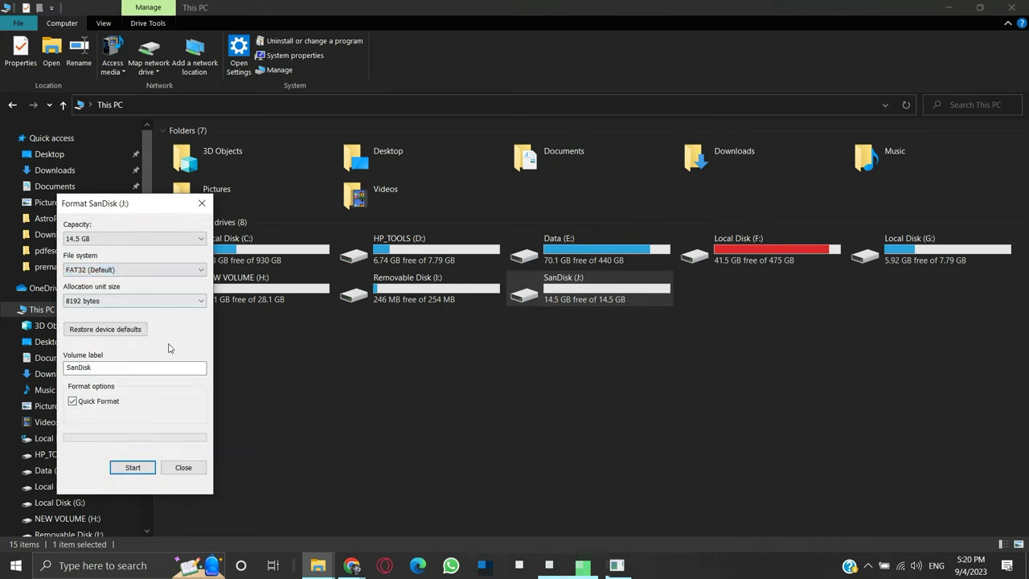
pyautogui.click(124, 470)
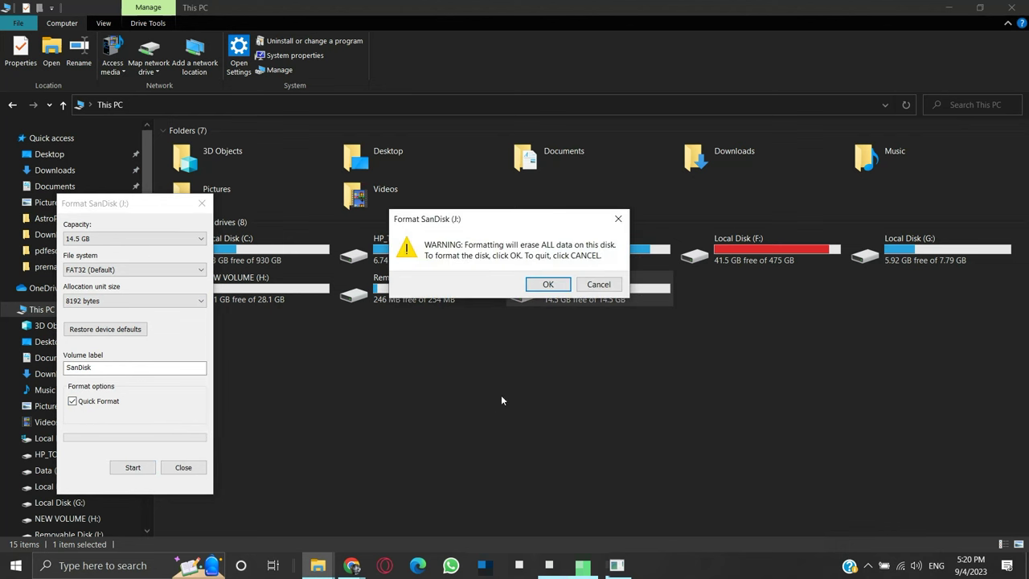
pyautogui.click(546, 284)
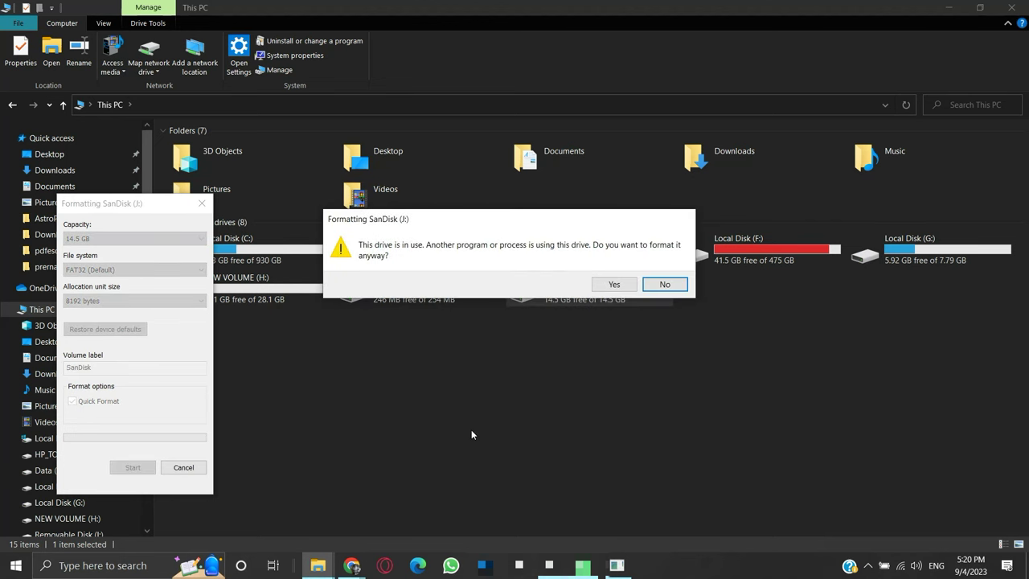
pyautogui.click(601, 287)
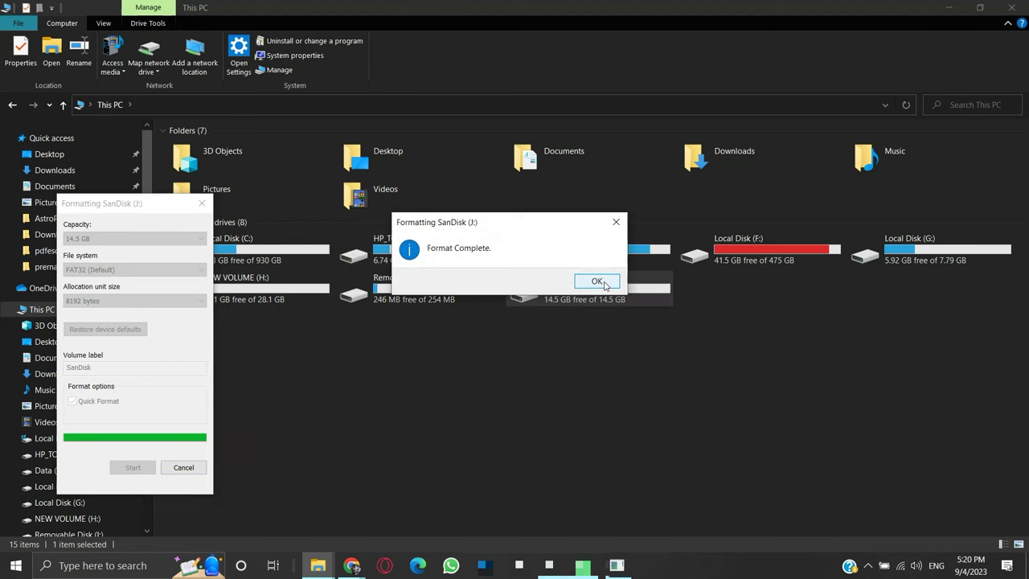
pyautogui.click(603, 283)
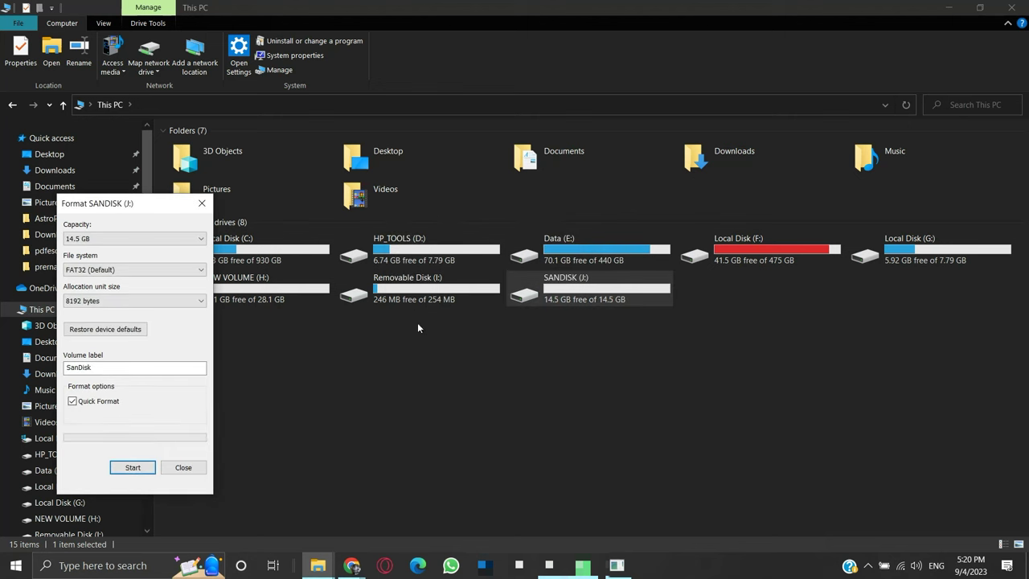
pyautogui.click(201, 466)
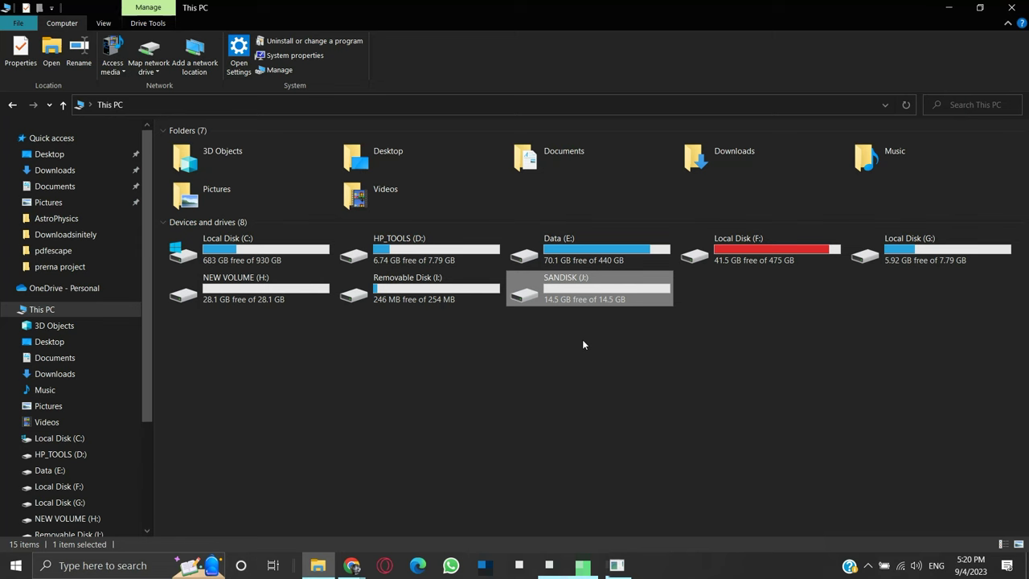
pyautogui.rightClick(588, 294)
pyautogui.click(623, 542)
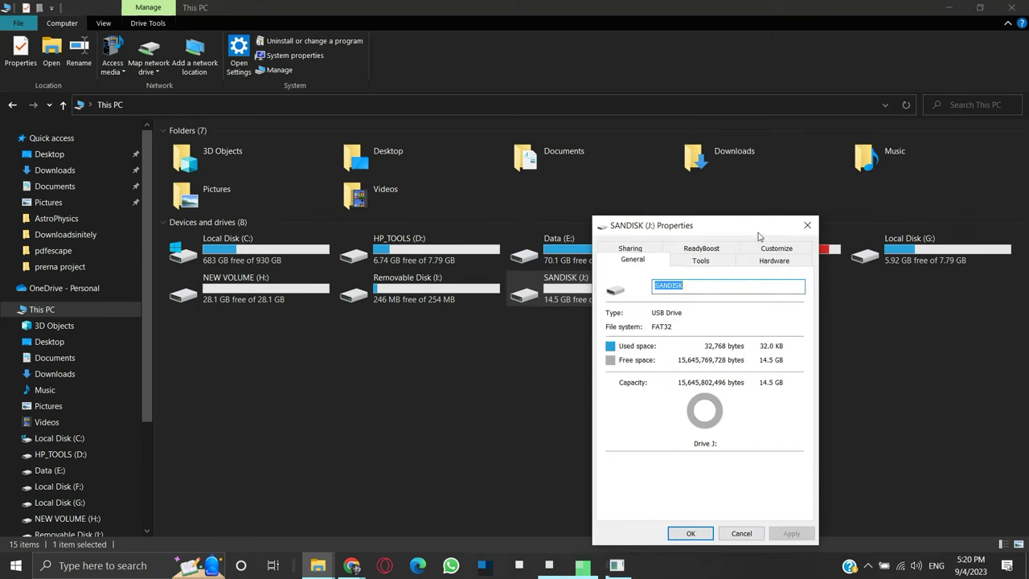
# Step: Back in the BIOS utility, refresh, select the FAT32 SANDISK drive, create the recovery drive, and exit
pyautogui.click(807, 225)
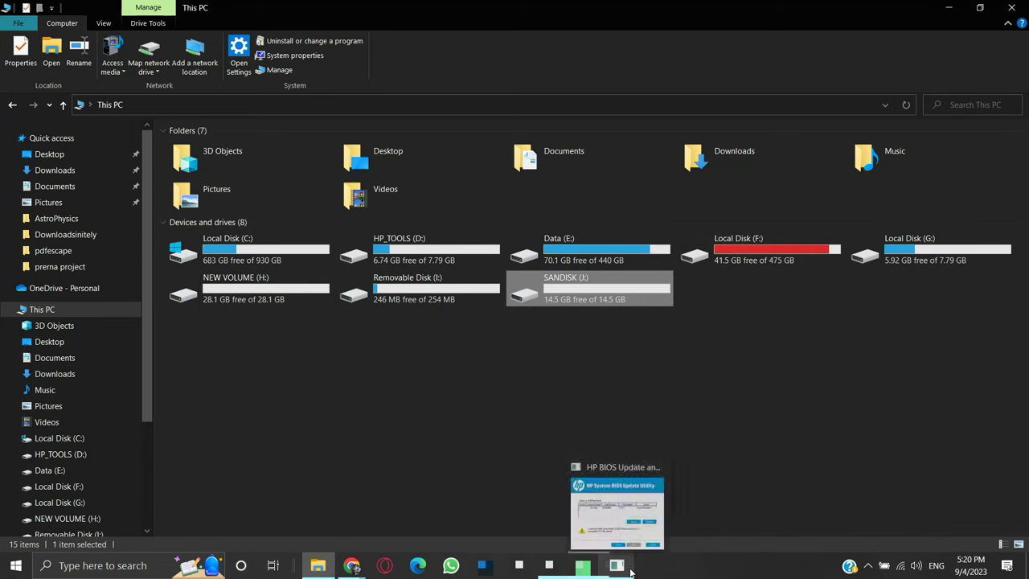
pyautogui.click(631, 572)
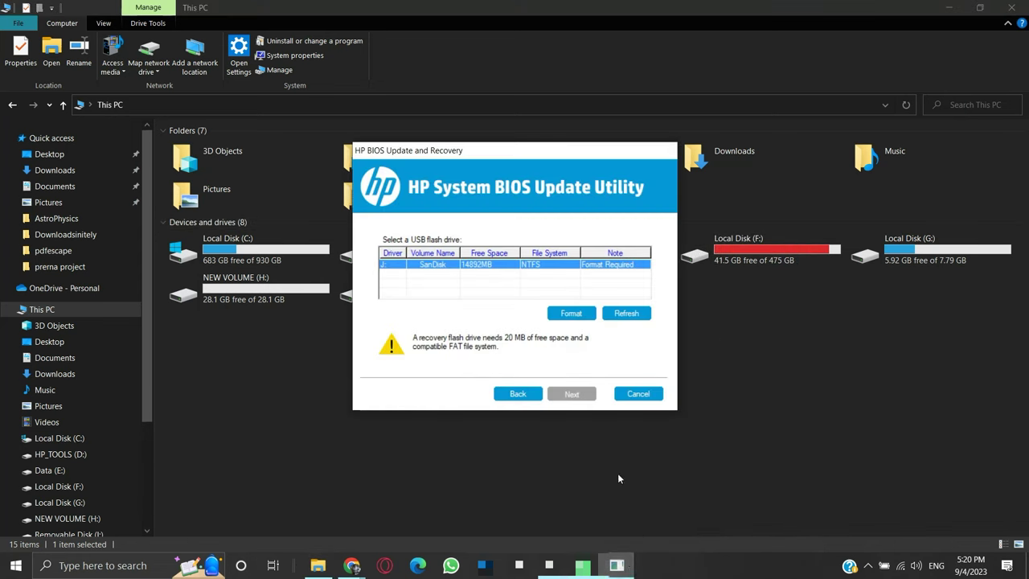
pyautogui.click(625, 314)
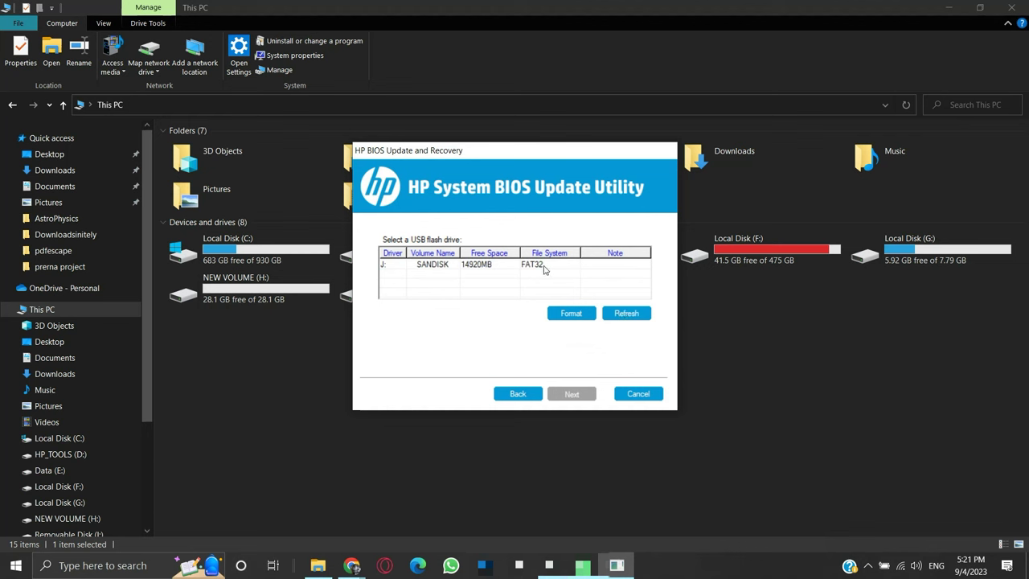
pyautogui.click(491, 267)
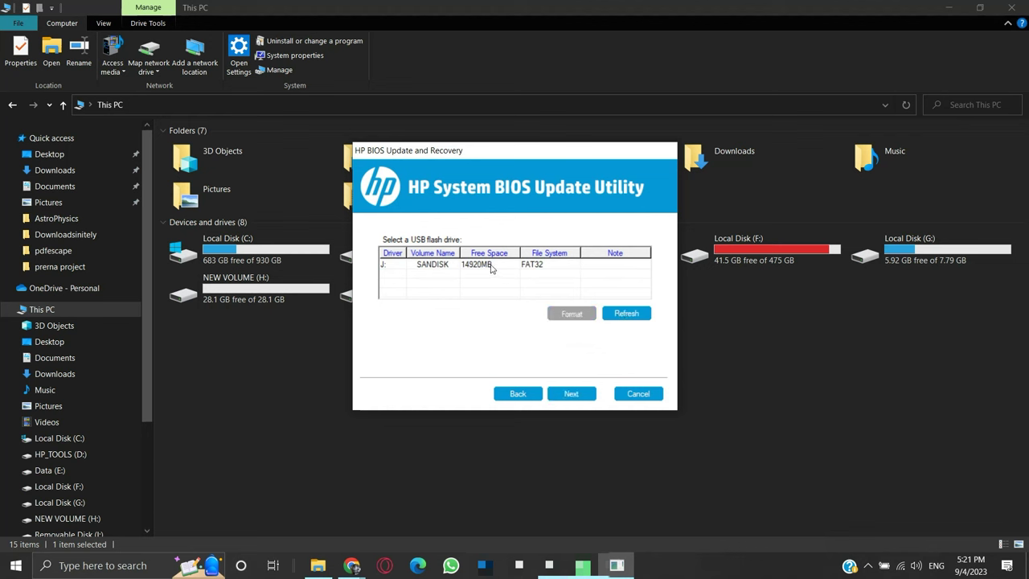
pyautogui.click(475, 272)
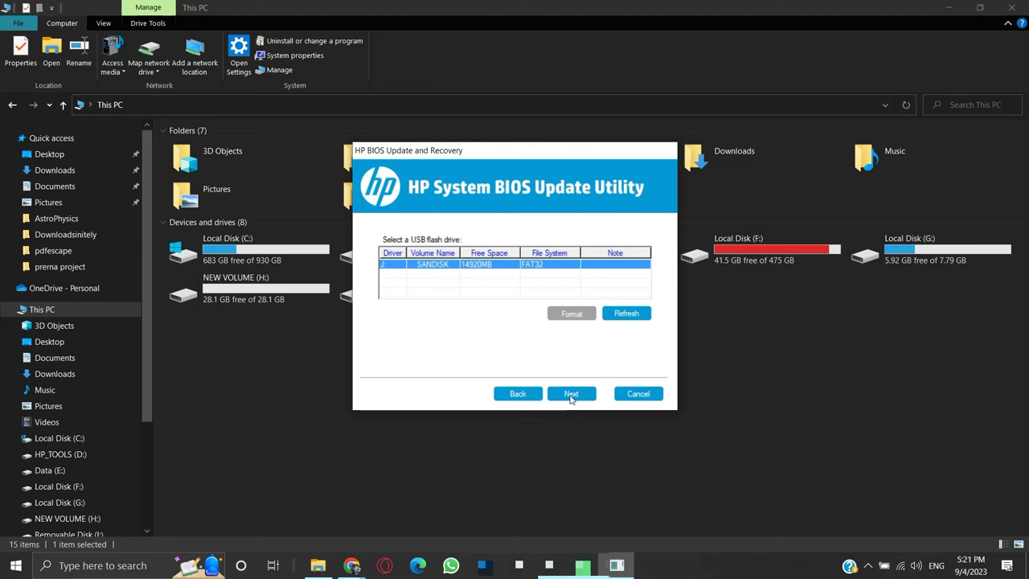
pyautogui.click(571, 395)
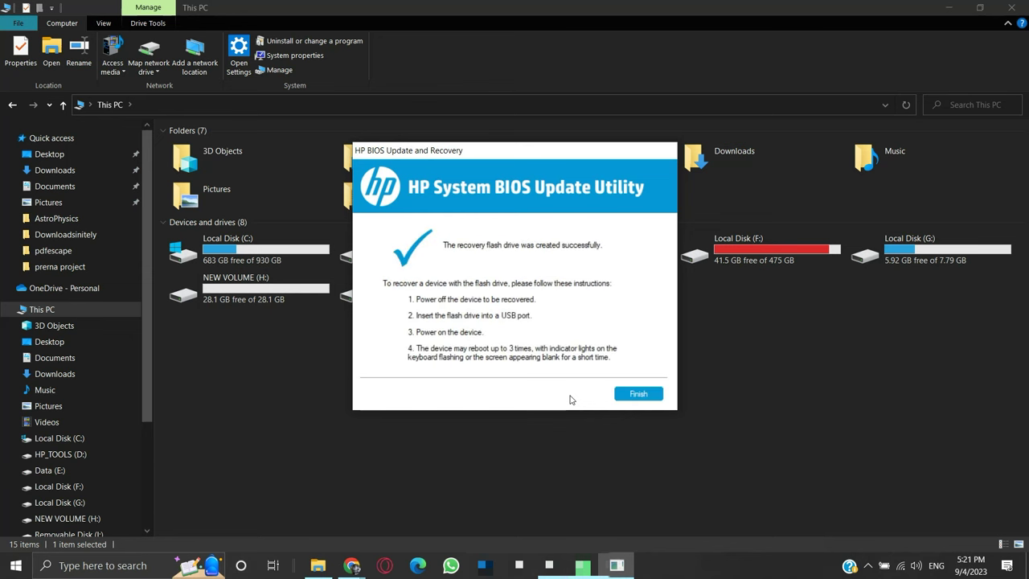
pyautogui.click(639, 393)
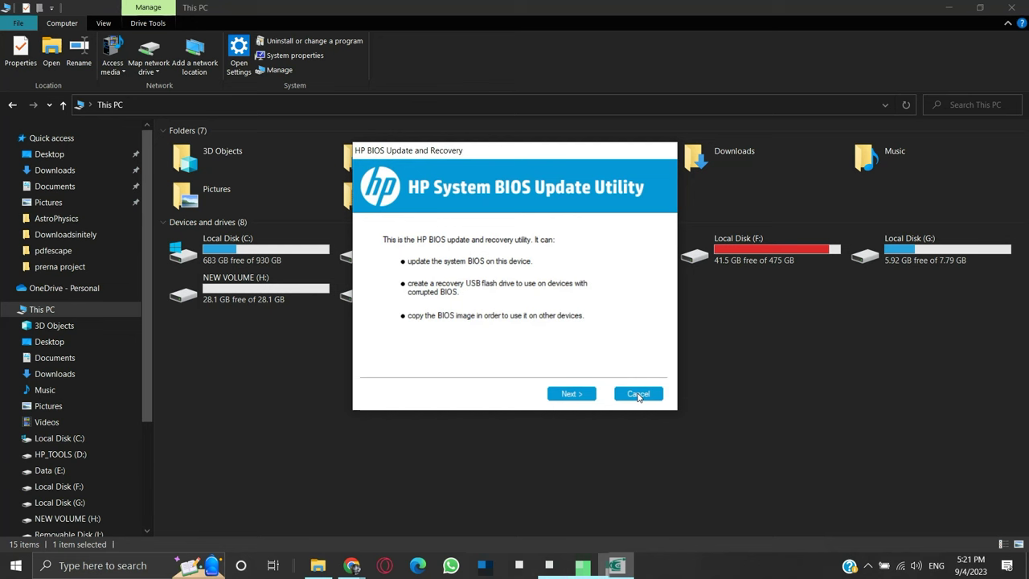
pyautogui.click(638, 394)
# Step: Refresh This PC and open HP_TOOLS (J:) to see the Hewlett-Packard and HP folders
pyautogui.rightClick(585, 360)
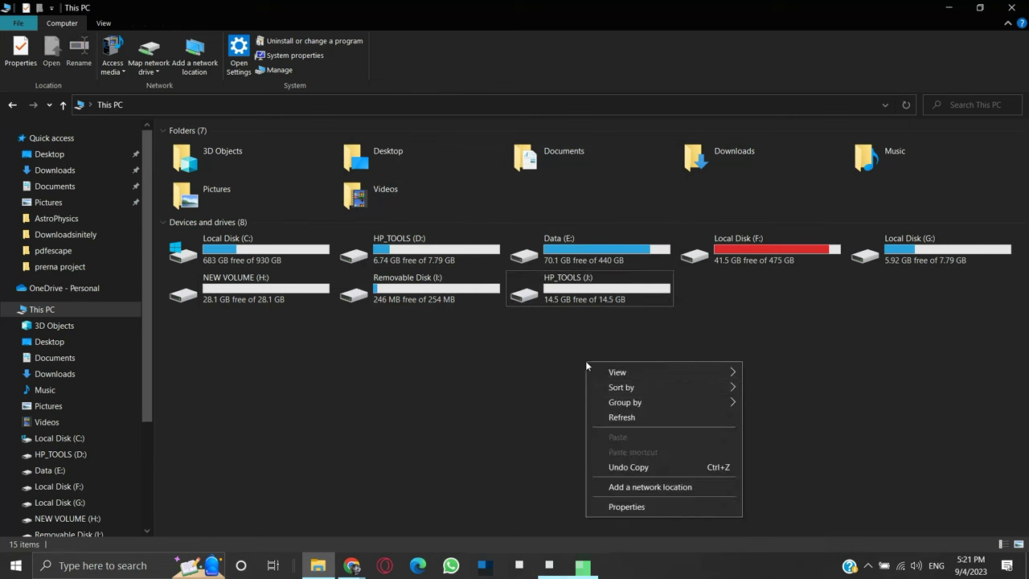
pyautogui.click(599, 419)
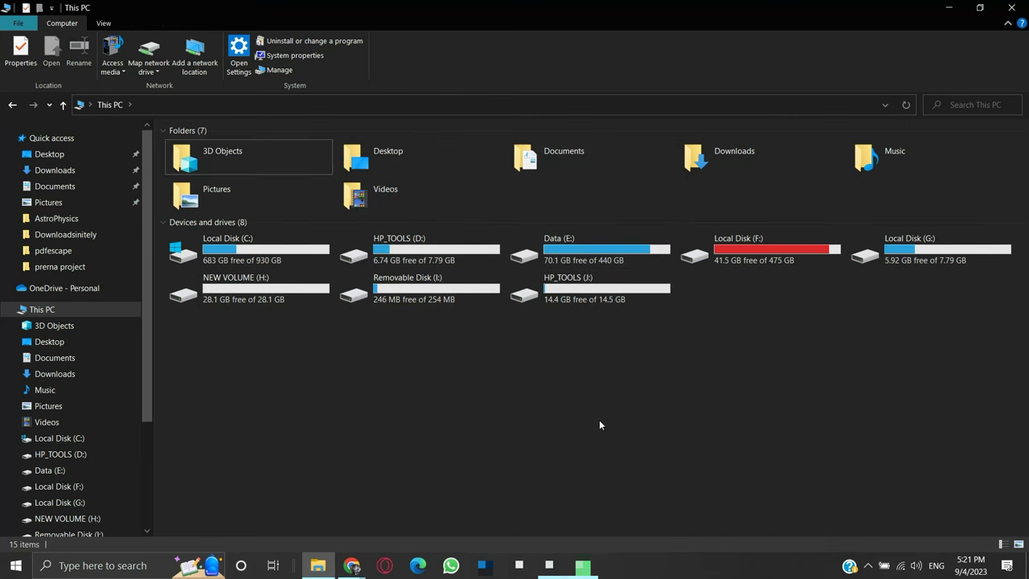
pyautogui.doubleClick(601, 298)
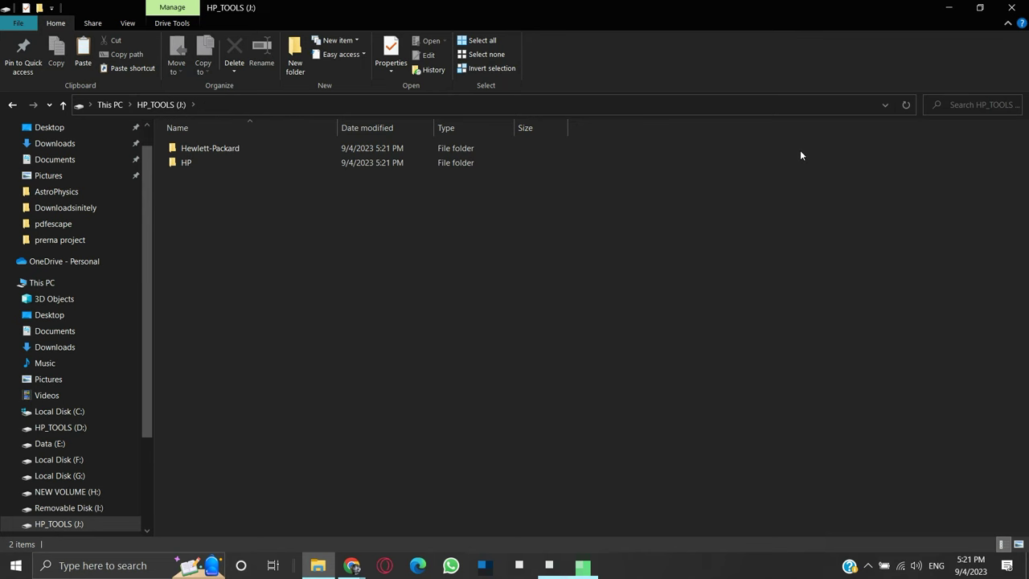
pyautogui.click(1011, 7)
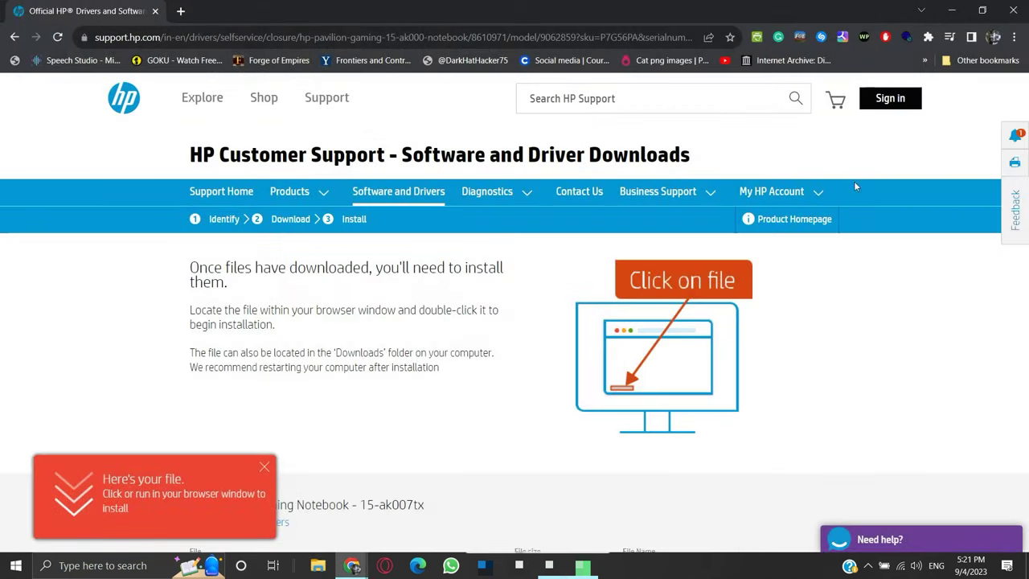